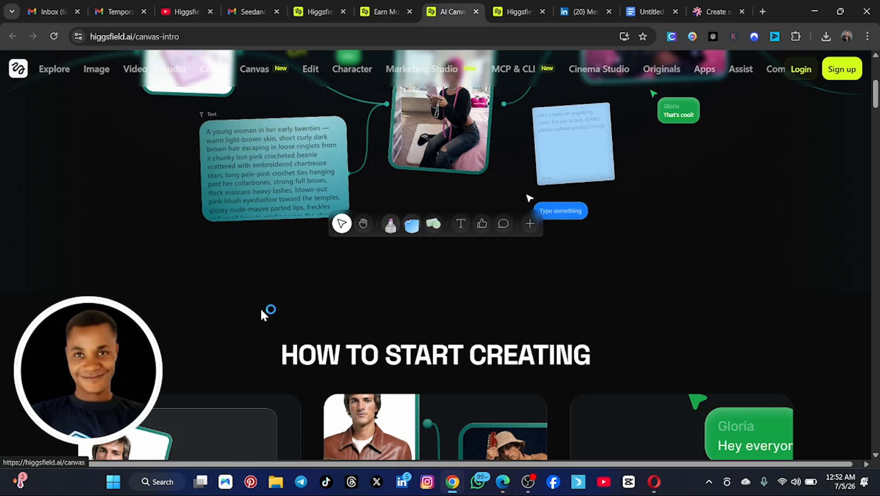
# Step: Look through the Canvas introduction page, including the three getting-started steps and the node-based composition section
pyautogui.scroll(-5, 262, 312)
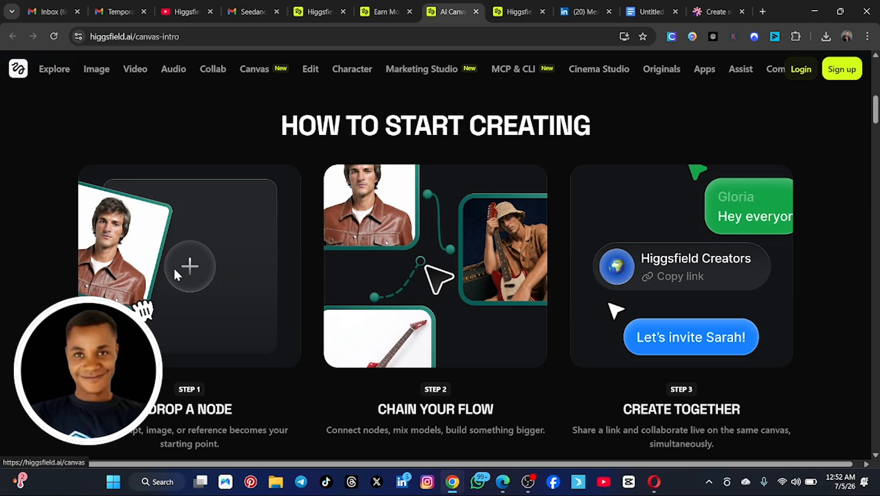
pyautogui.scroll(-7, 317, 244)
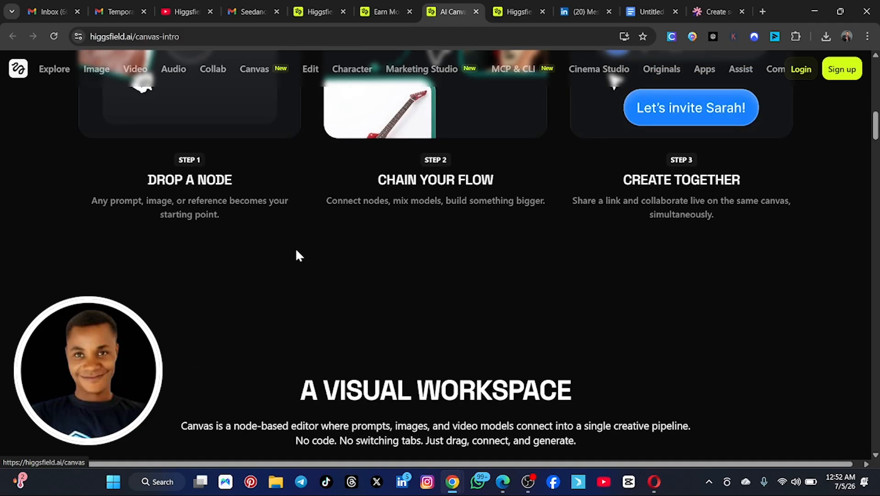
pyautogui.scroll(-4, 300, 250)
pyautogui.scroll(-4, 207, 248)
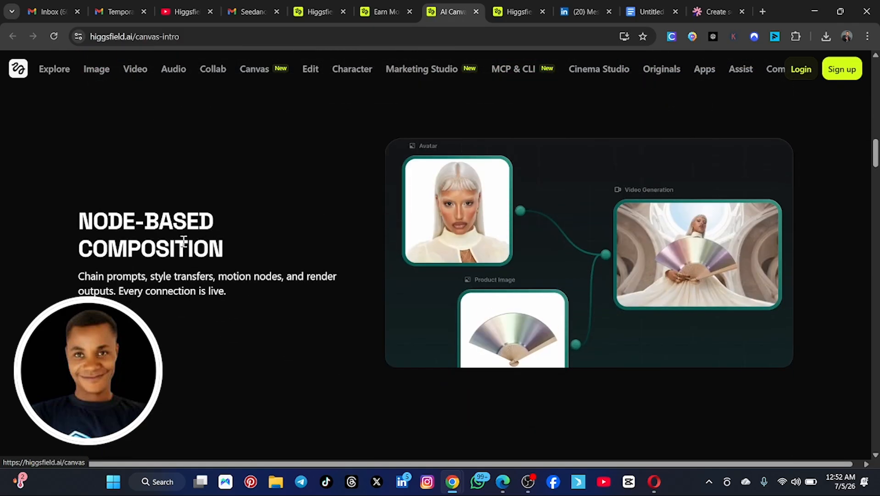
pyautogui.scroll(20, 225, 256)
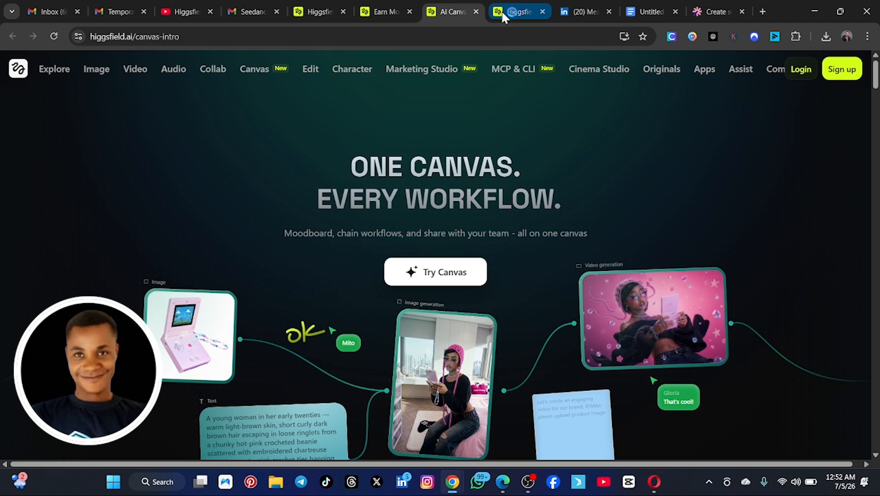
# Step: Open the existing black Nike shoe canvas and examine its prompt, image and video nodes, playing the generated video
pyautogui.click(515, 11)
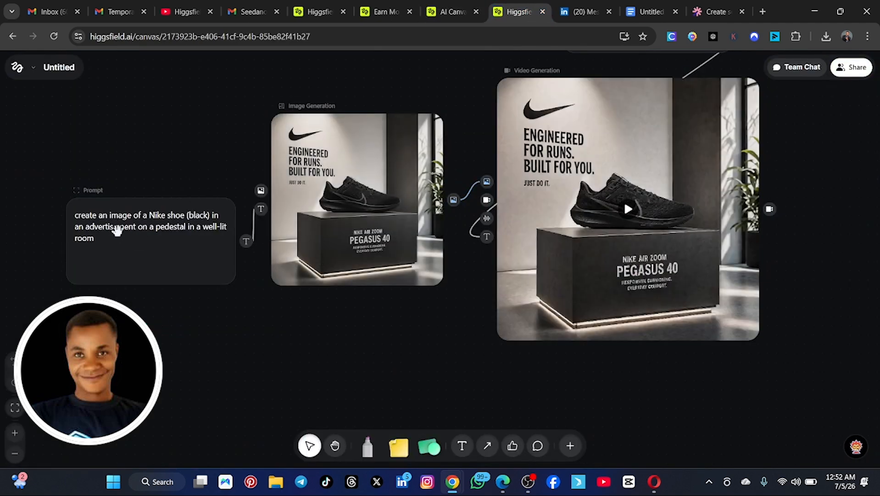
pyautogui.moveTo(350, 161)
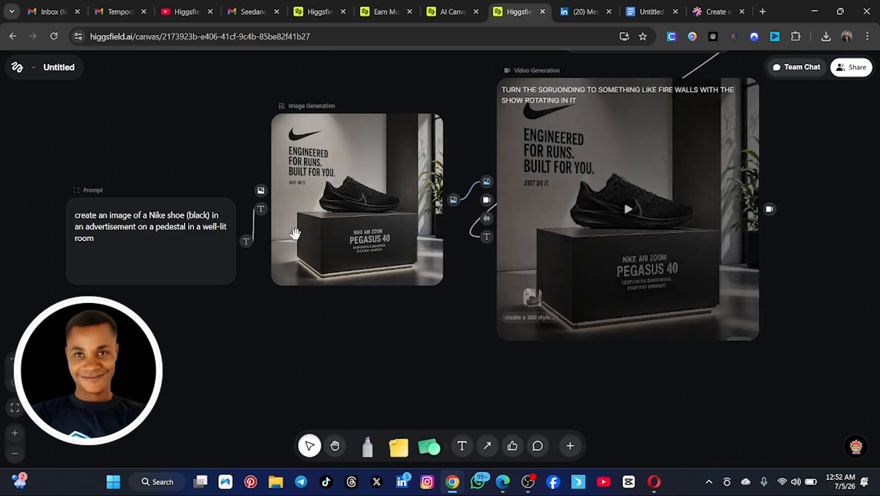
pyautogui.scroll(2, 835, 188)
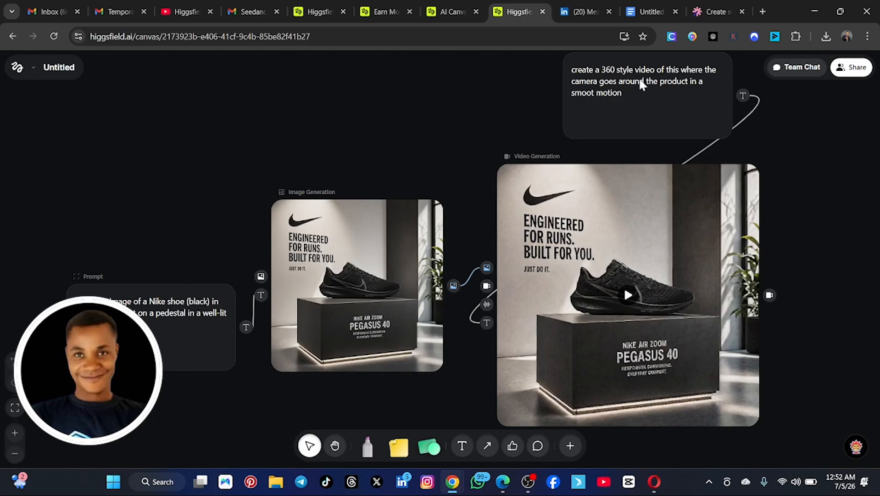
pyautogui.scroll(-2, 450, 129)
pyautogui.moveTo(660, 184)
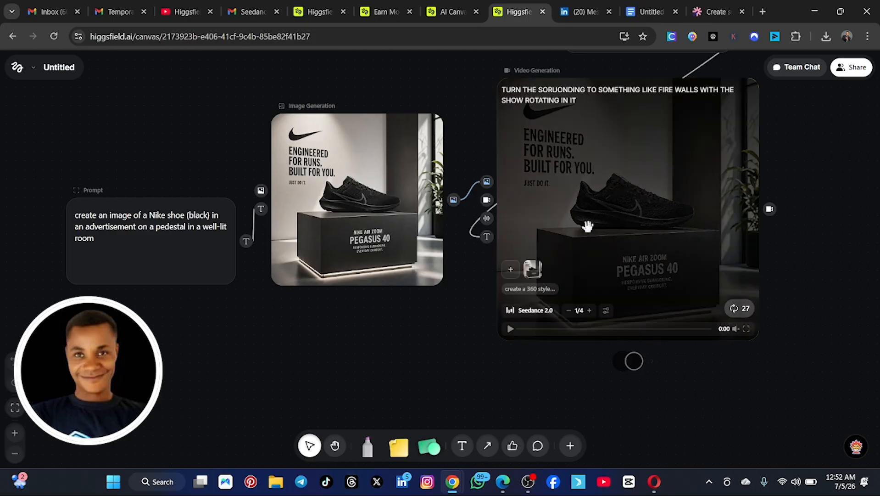
pyautogui.click(509, 328)
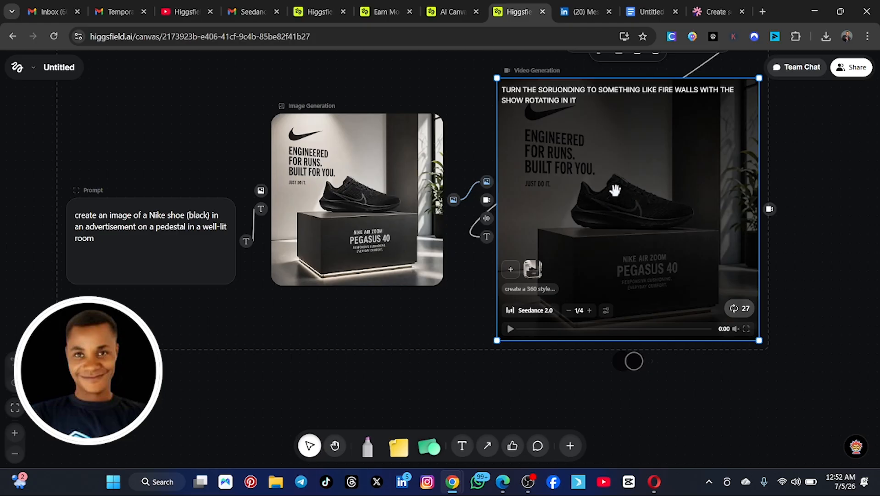
# Step: Copy the full text of the image prompt in the existing black Nike shoe canvas
pyautogui.click(109, 245)
pyautogui.click(113, 238)
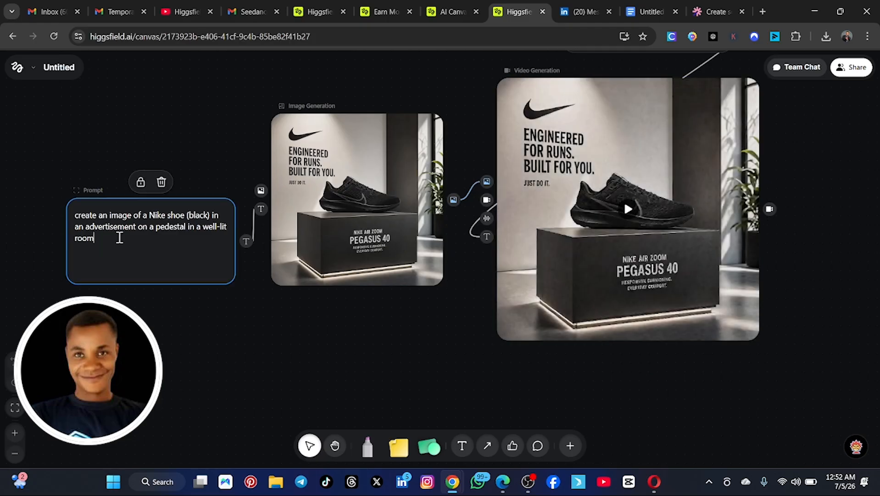
pyautogui.hotkey('ctrl', 'a')
pyautogui.hotkey('ctrl', 'c')
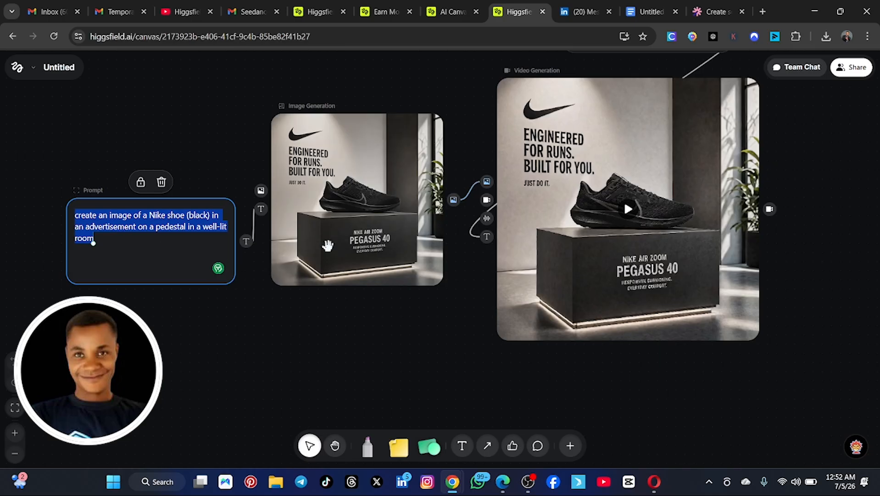
# Step: Launch Canvas from its introduction page and create a new canvas
pyautogui.click(452, 12)
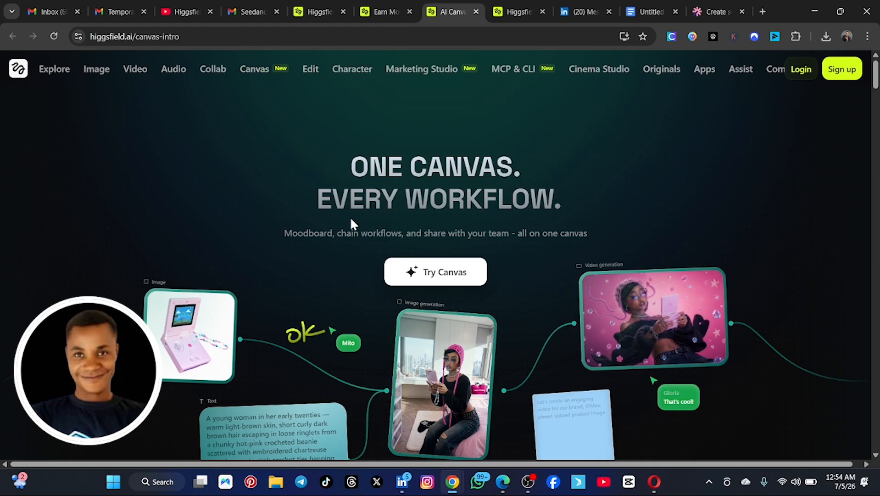
pyautogui.scroll(-1, 351, 224)
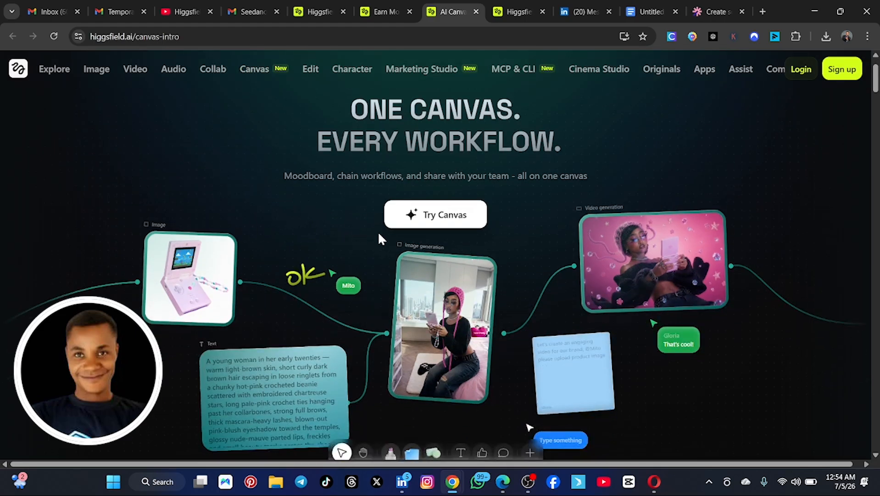
pyautogui.click(435, 216)
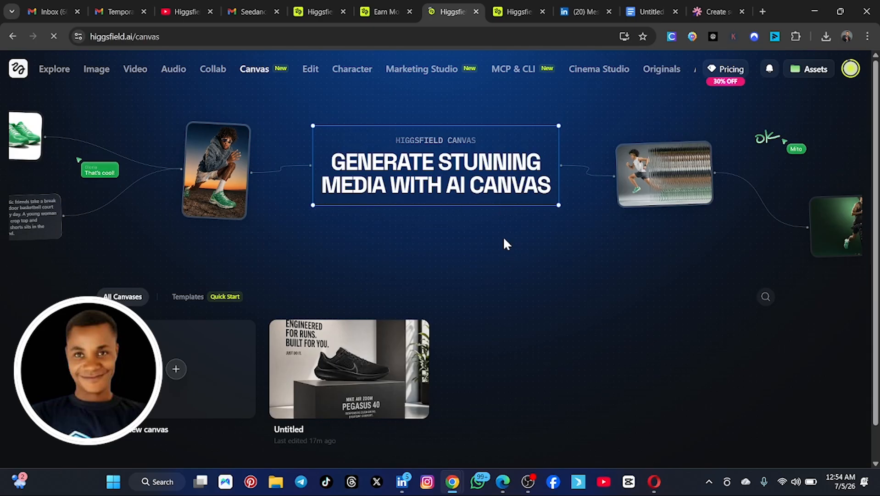
pyautogui.scroll(-1, 504, 257)
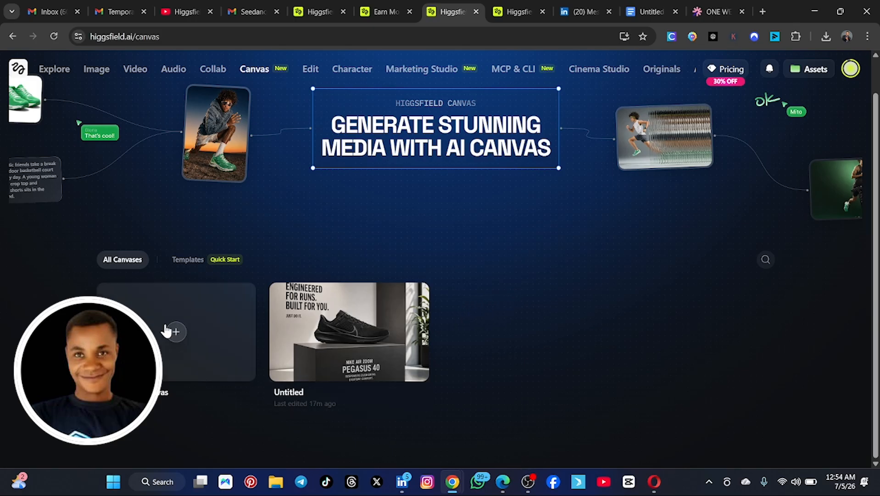
pyautogui.click(204, 341)
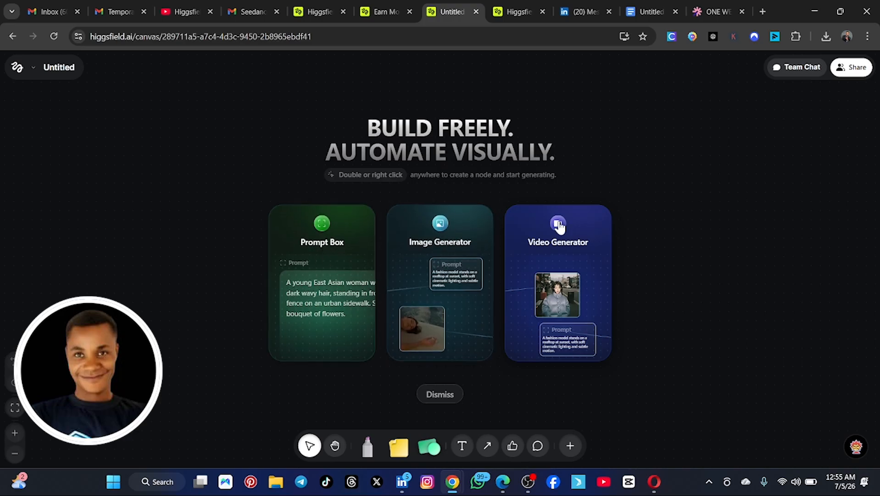
# Step: Add a prompt box reading "create an image of a Nike shoe (Blue) in an advertisement on a pedestal in a well-lit room"
pyautogui.click(324, 259)
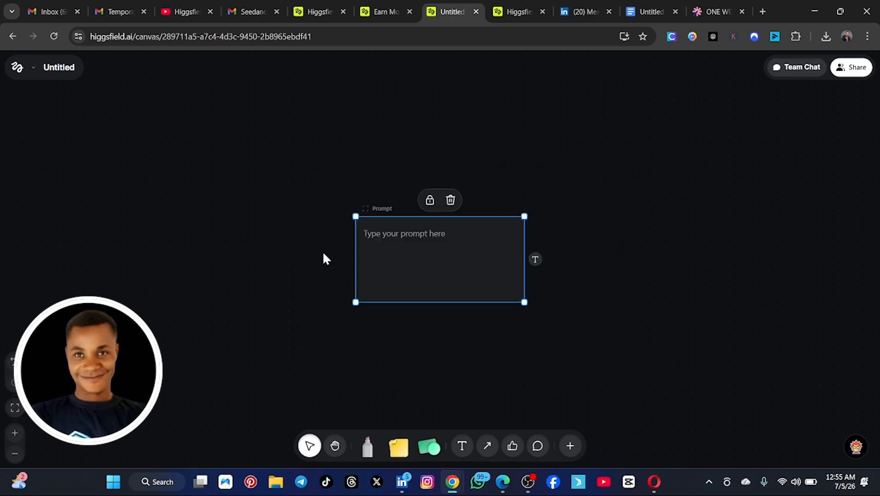
pyautogui.click(387, 237)
pyautogui.hotkey('ctrl', 'v')
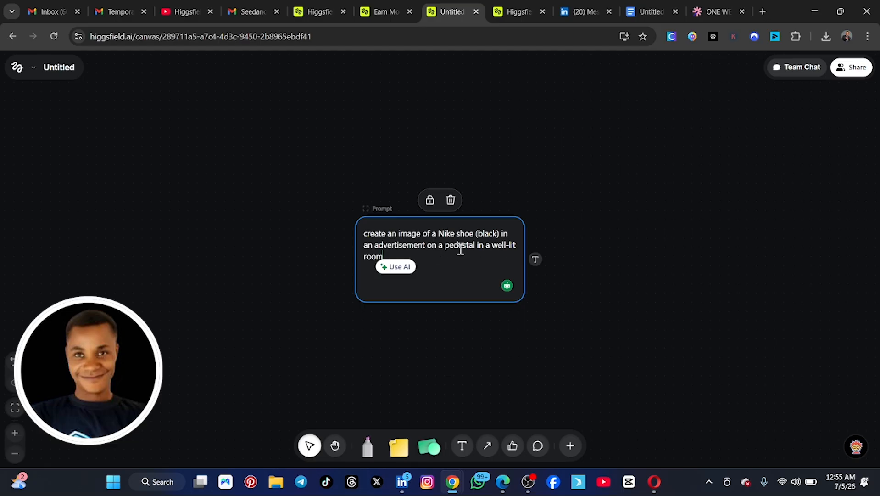
pyautogui.moveTo(501, 233); pyautogui.dragTo(479, 232)
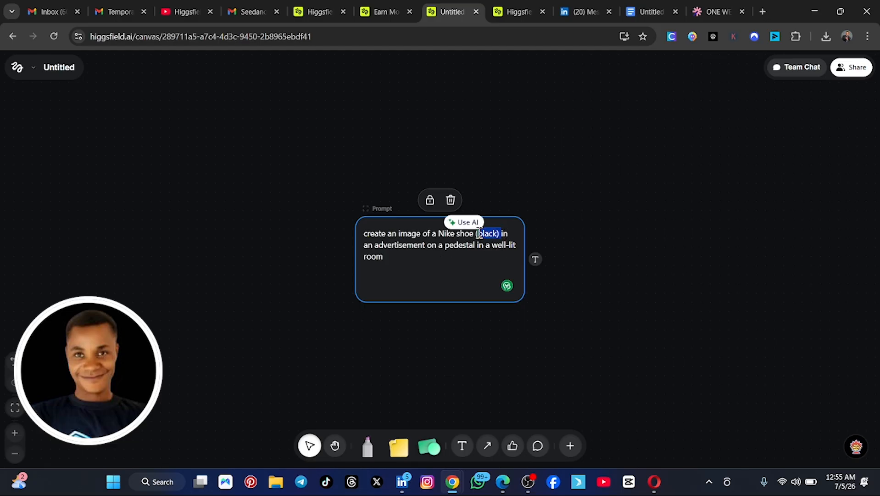
pyautogui.write('Blue')
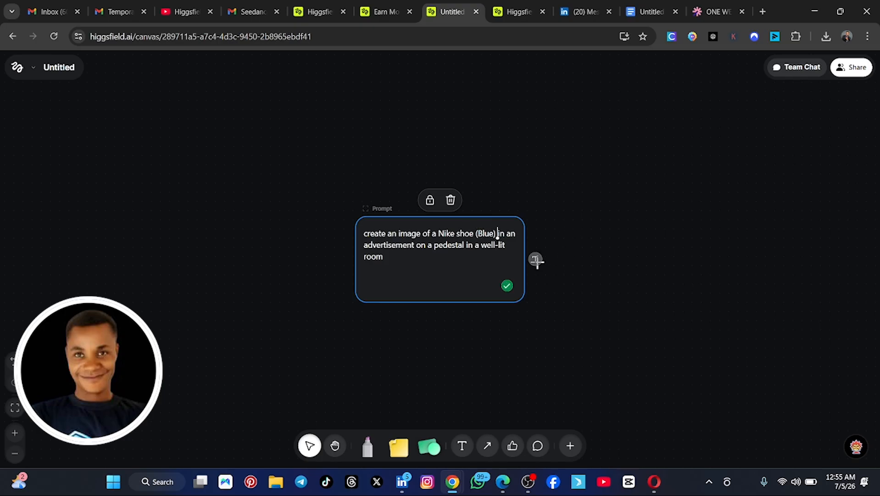
# Step: Connect a new Image Generation node to the prompt box's text output, dismissing the advertisement popup
pyautogui.click(536, 259)
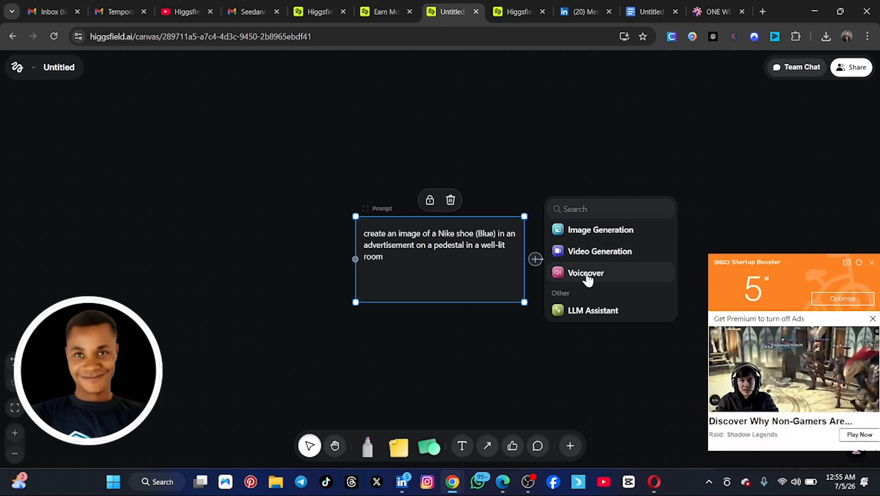
pyautogui.click(872, 262)
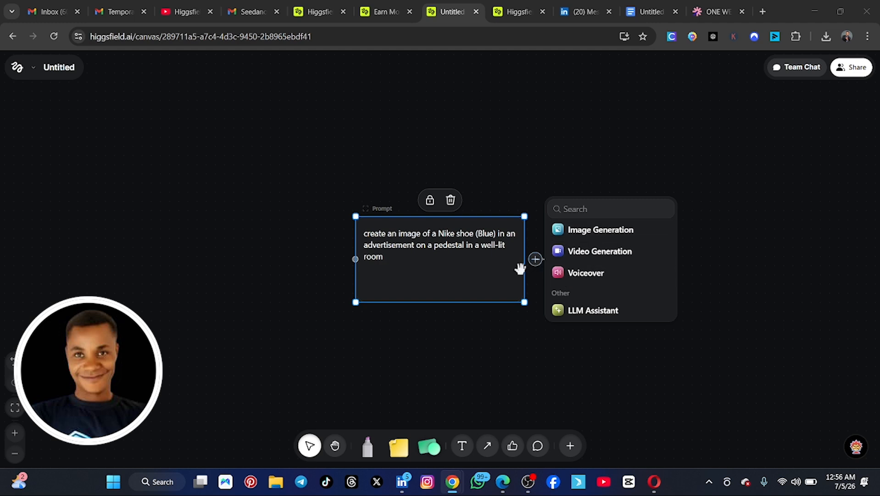
pyautogui.click(591, 230)
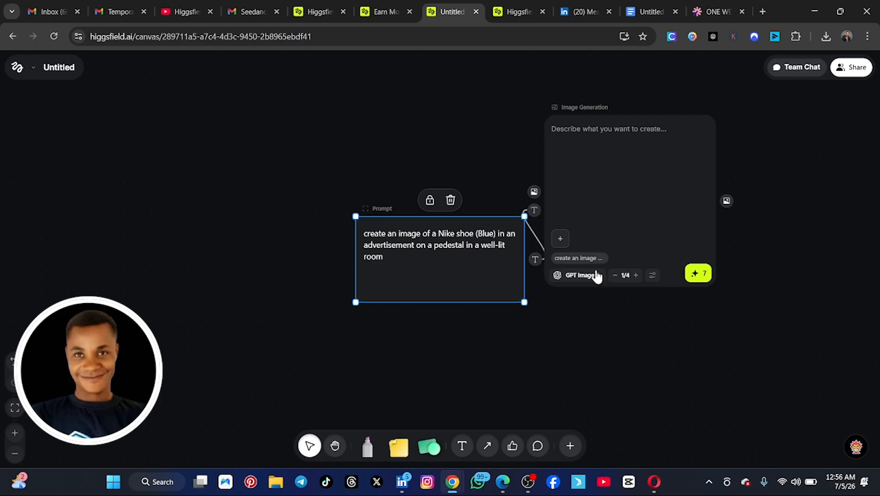
# Step: Look through the image models available for the Image Generation node, leaving GPT Image 2 selected
pyautogui.click(587, 277)
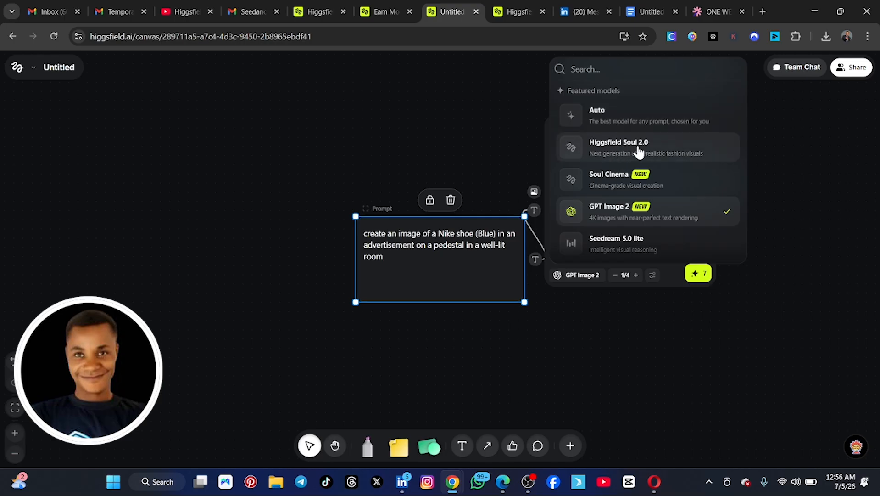
pyautogui.scroll(-1, 649, 177)
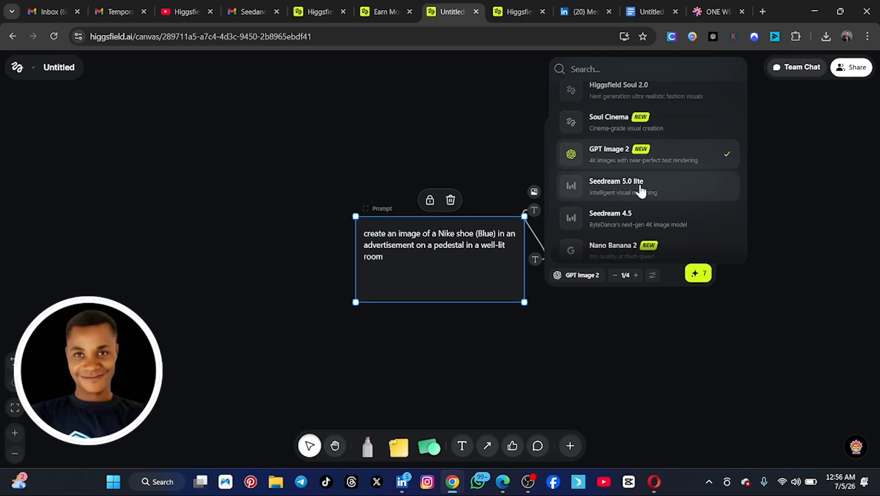
pyautogui.scroll(-1, 642, 195)
pyautogui.scroll(-2, 644, 195)
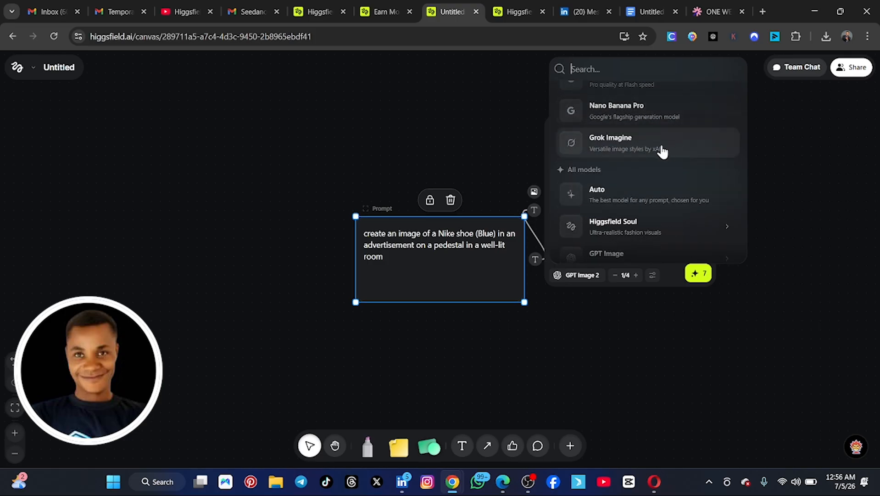
pyautogui.scroll(-2, 636, 156)
pyautogui.moveTo(635, 173)
pyautogui.scroll(5, 636, 174)
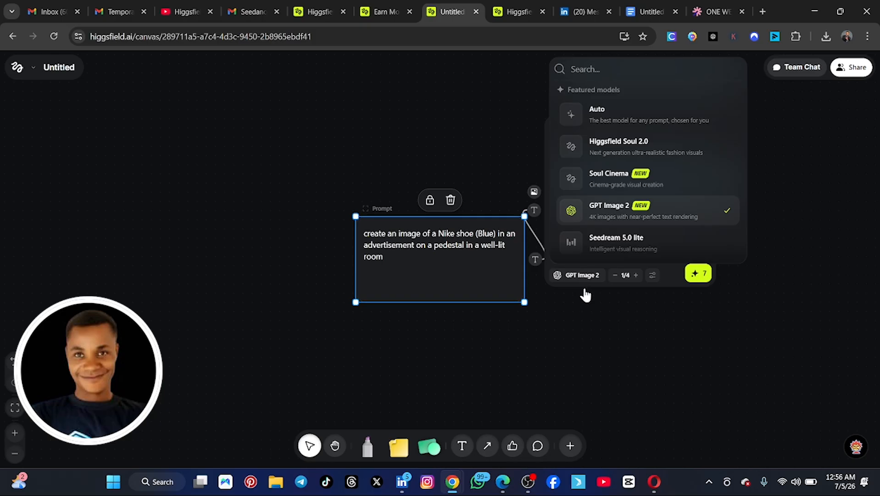
pyautogui.click(602, 301)
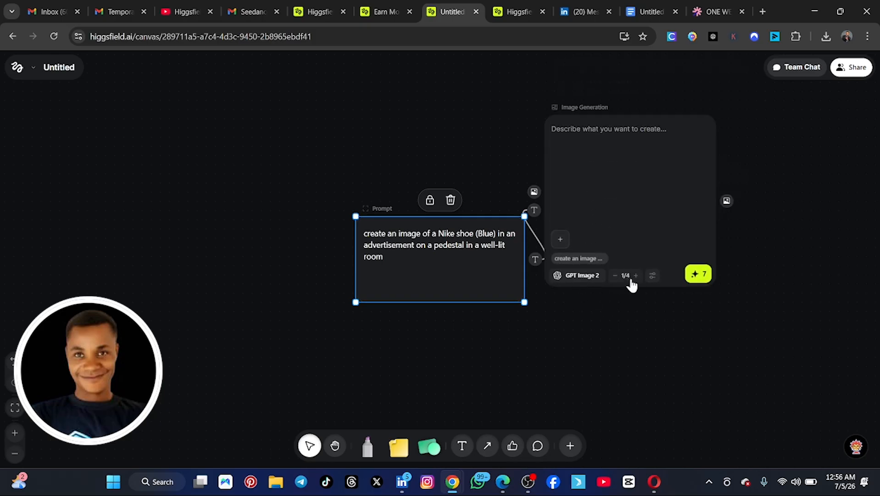
# Step: View the Image Generation node's settings for aspect ratio, resolution, quality and batch size, and close them
pyautogui.click(653, 277)
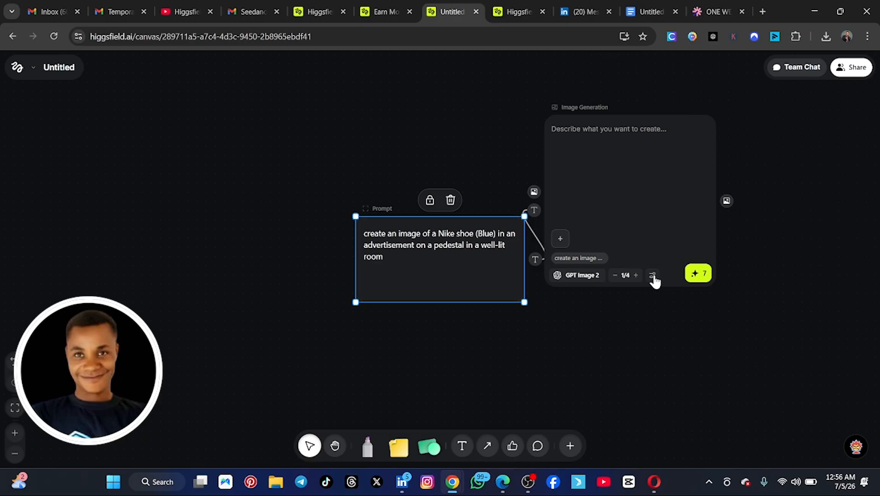
pyautogui.click(652, 275)
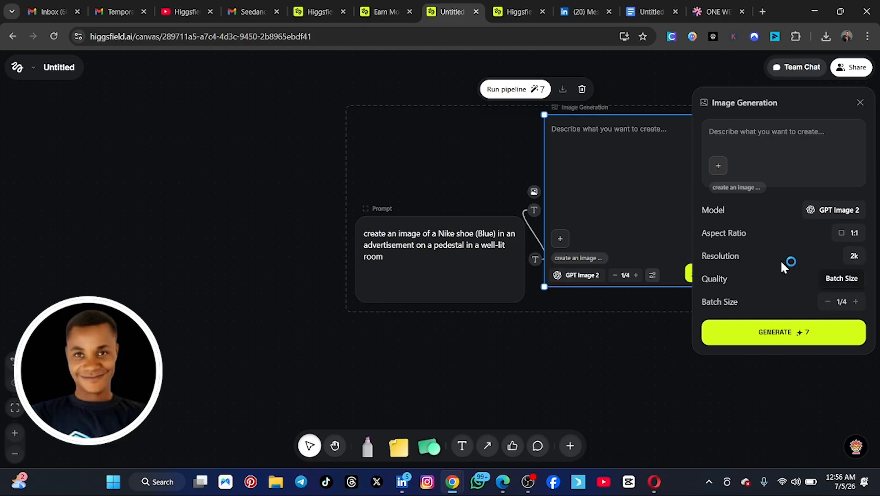
pyautogui.click(632, 219)
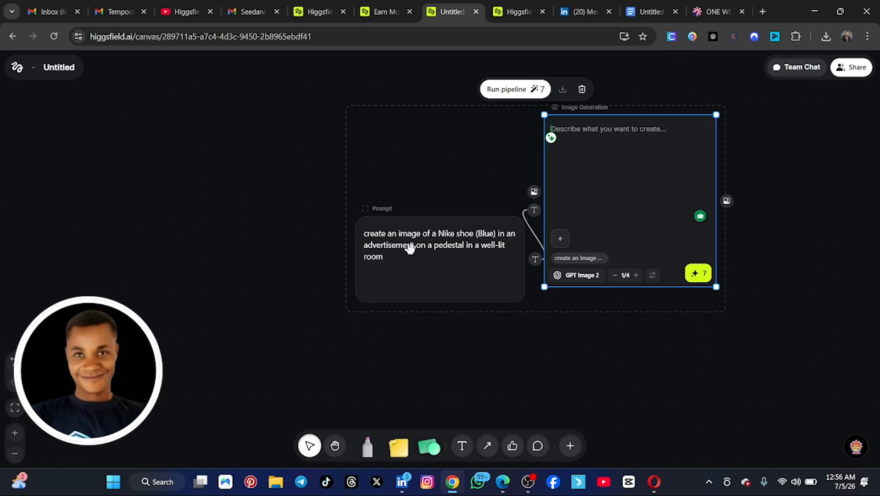
# Step: Generate the blue Nike shoe image with GPT Image 2 and compare it with the earlier black shoe canvas
pyautogui.click(697, 271)
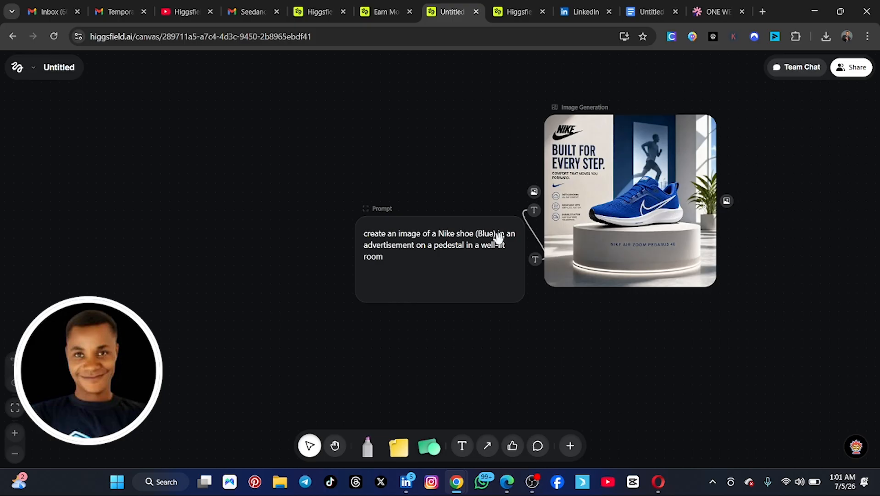
pyautogui.moveTo(606, 180)
pyautogui.click(514, 9)
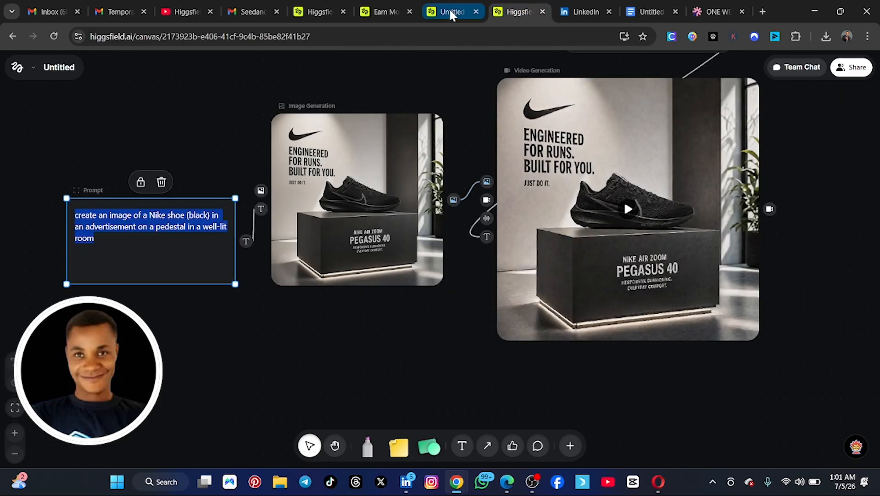
pyautogui.click(449, 8)
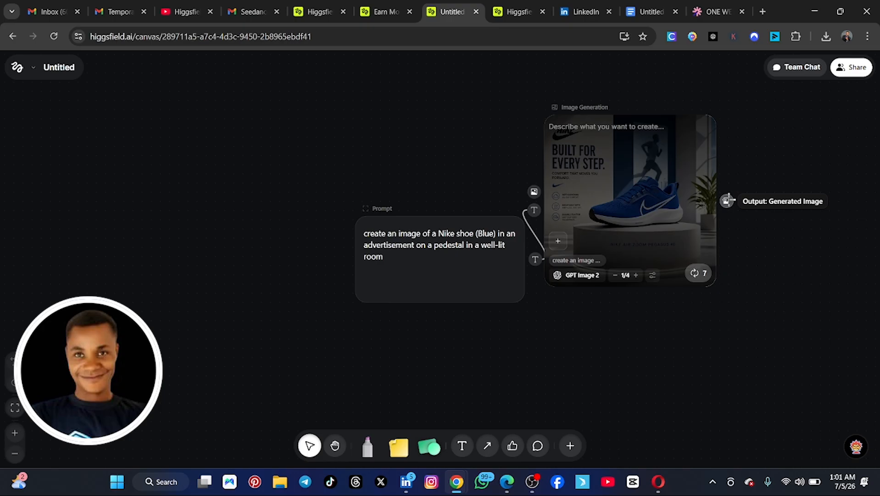
# Step: Connect a new Video Generation node to the blue shoe image's output and check its empty prompt field
pyautogui.click(728, 201)
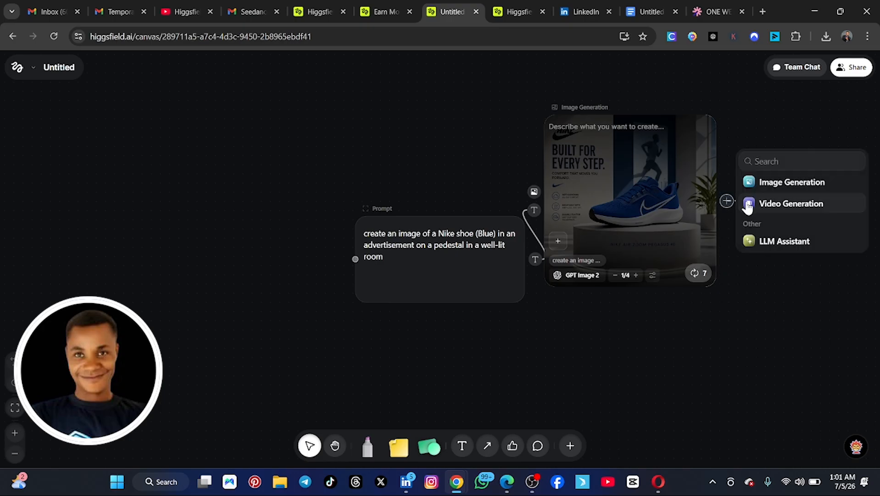
pyautogui.click(786, 205)
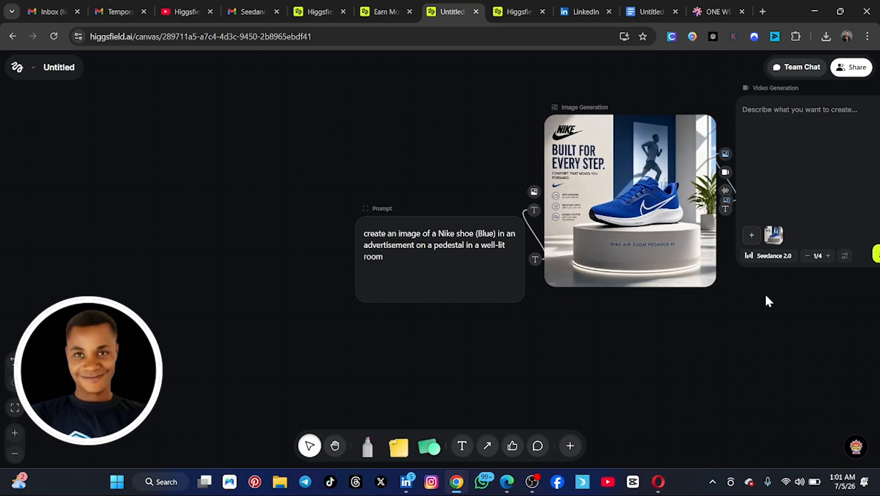
pyautogui.click(335, 445)
pyautogui.moveTo(685, 346); pyautogui.dragTo(505, 356)
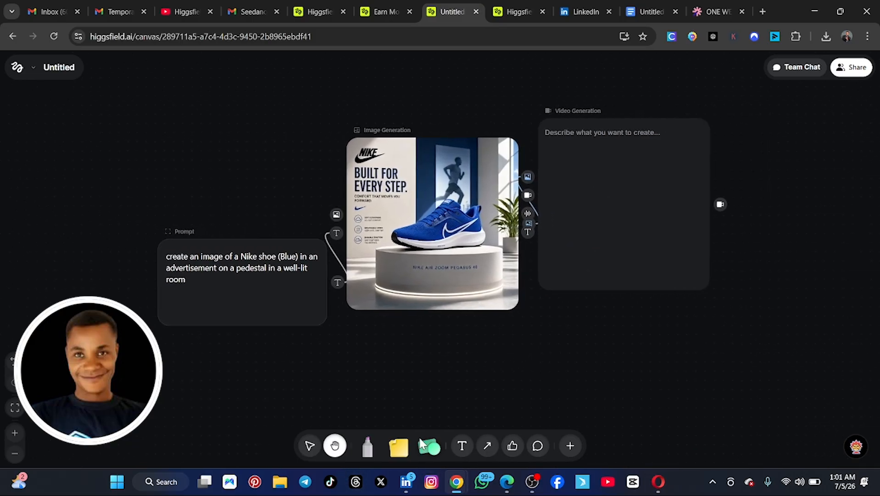
pyautogui.click(309, 445)
pyautogui.click(562, 157)
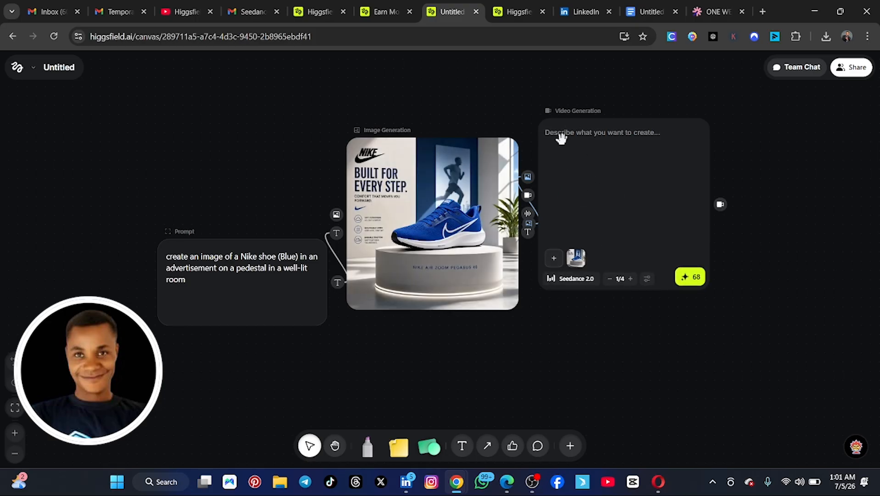
pyautogui.click(561, 137)
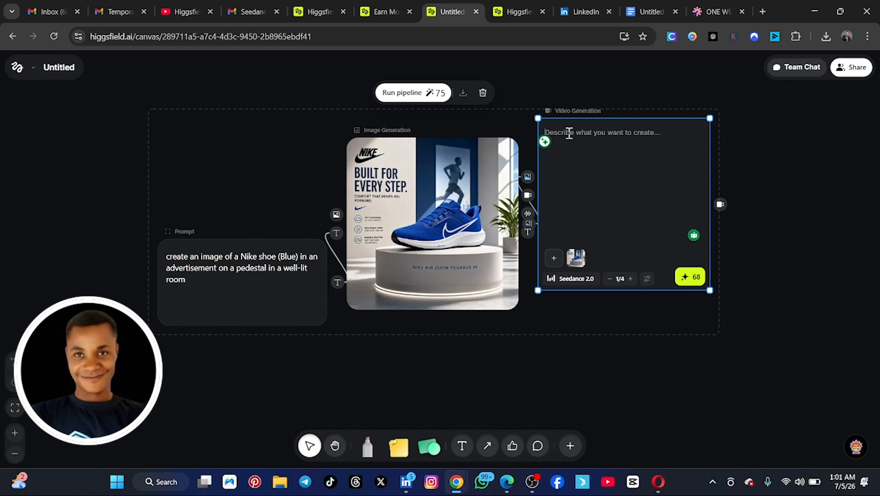
pyautogui.click(752, 133)
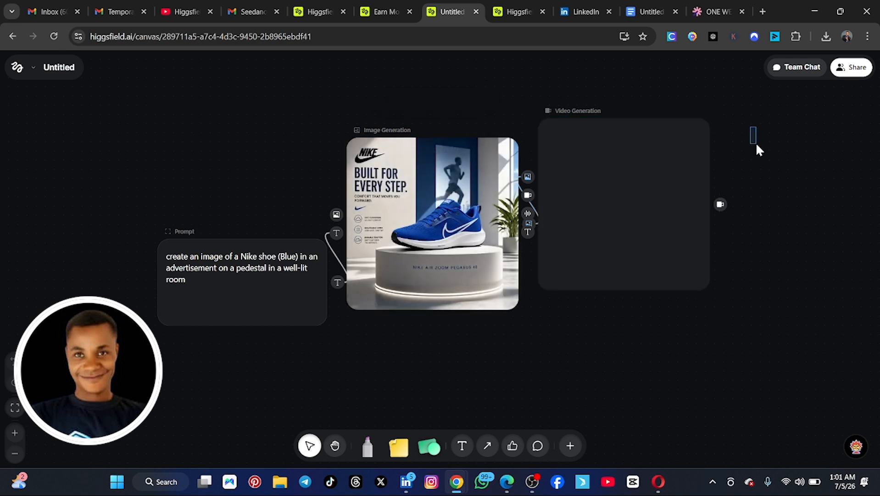
# Step: Add a new Prompt node on the canvas above the Video Generation node
pyautogui.click(335, 447)
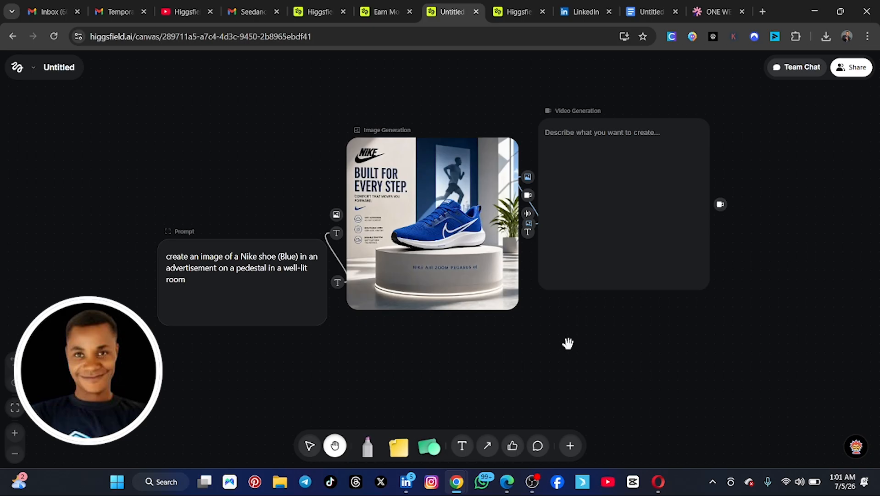
pyautogui.moveTo(567, 343); pyautogui.dragTo(570, 382)
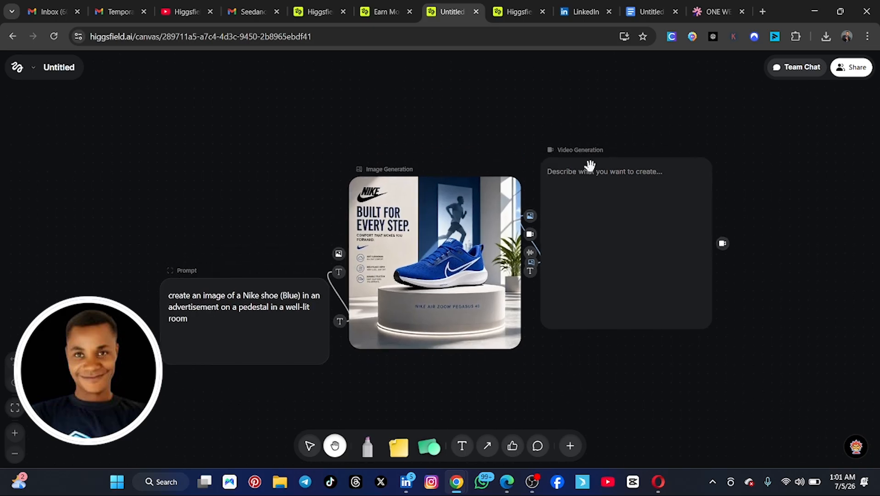
pyautogui.doubleClick(614, 127)
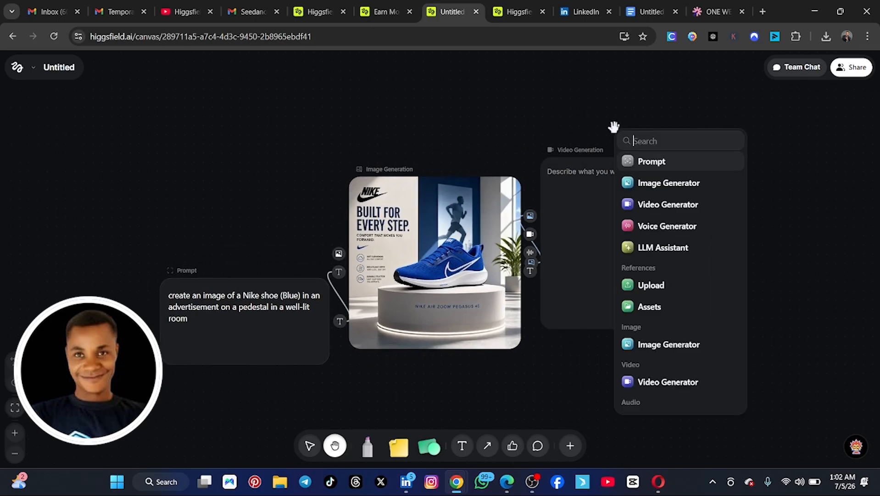
pyautogui.doubleClick(583, 125)
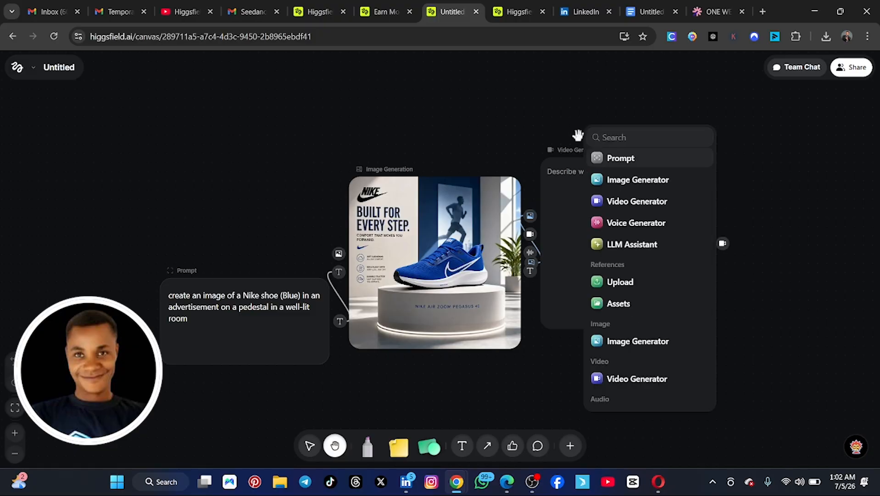
pyautogui.click(622, 161)
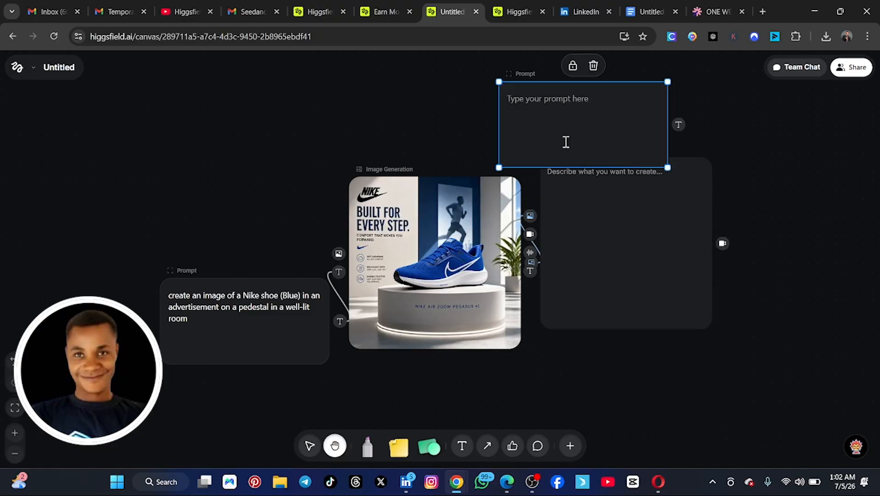
pyautogui.moveTo(519, 103); pyautogui.dragTo(574, 109)
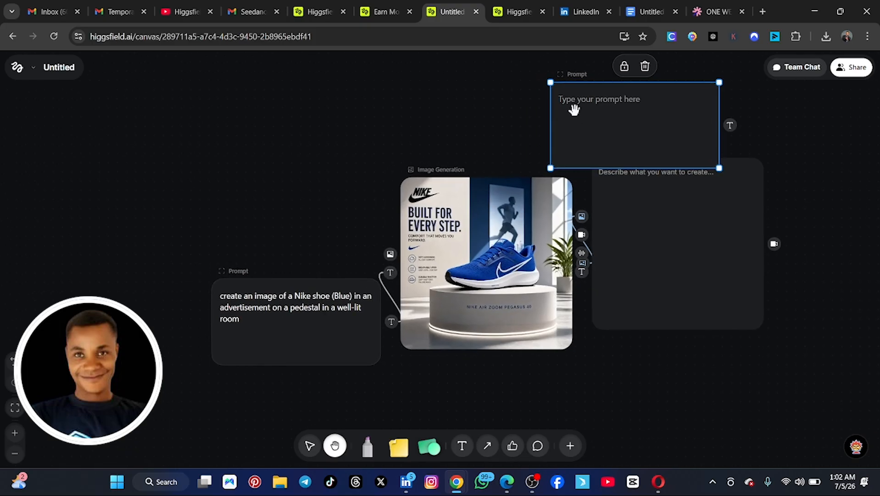
# Step: Fill the new Prompt node with "create a 360 style video of this show where the camera goes around the product in a smooth motion"
pyautogui.doubleClick(577, 103)
pyautogui.click(574, 99)
pyautogui.doubleClick(573, 99)
pyautogui.click(572, 100)
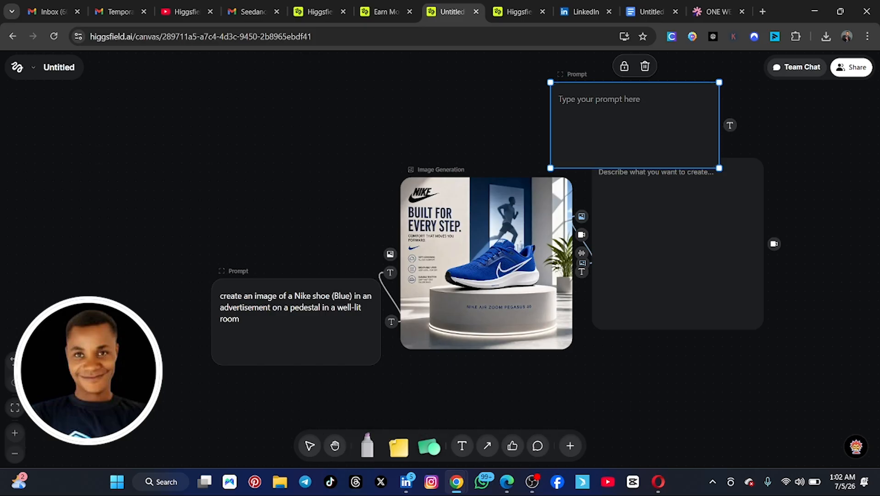
pyautogui.write('create a 360 style video of this show where the camera goes around the product in a smooth motion')
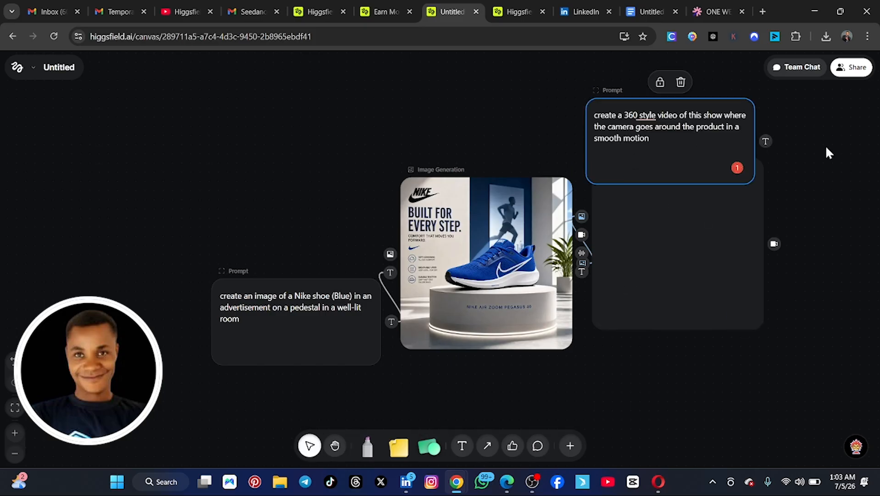
pyautogui.click(826, 145)
# Step: Connect the 360 style prompt's text output to the Video Generation node's text input, dismissing the node list
pyautogui.scroll(2, 675, 184)
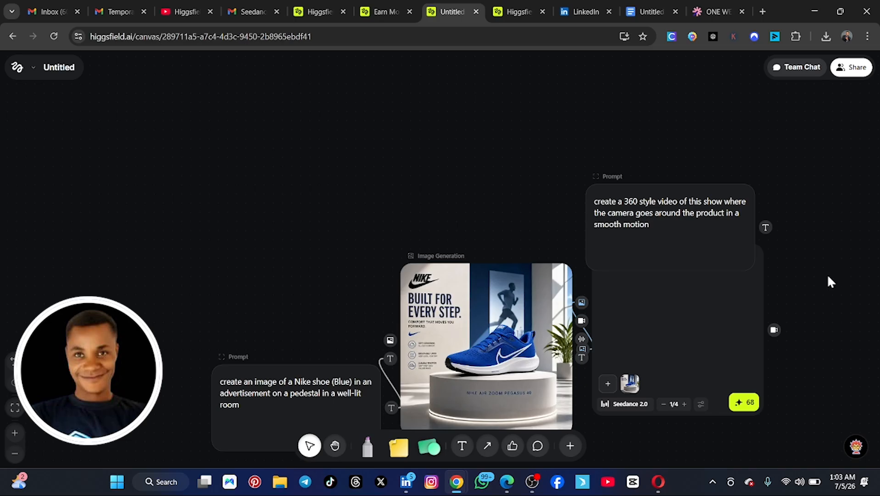
pyautogui.click(649, 304)
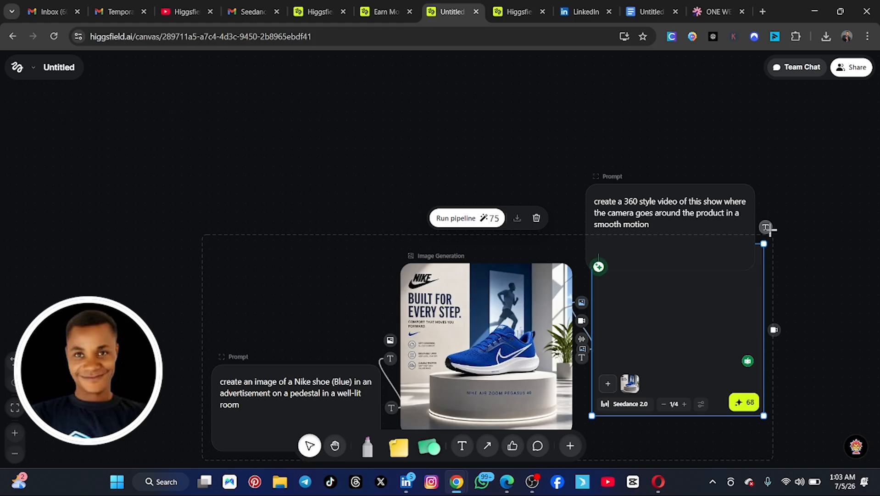
pyautogui.moveTo(766, 227); pyautogui.dragTo(591, 367)
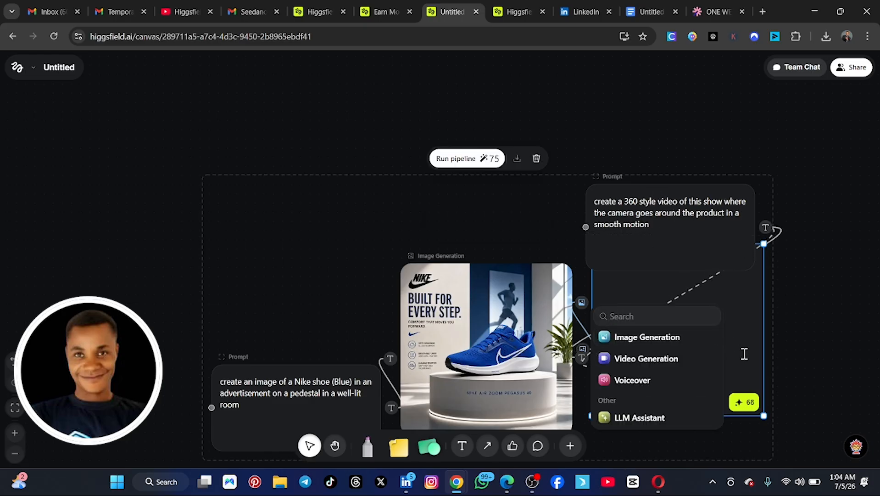
pyautogui.click(800, 310)
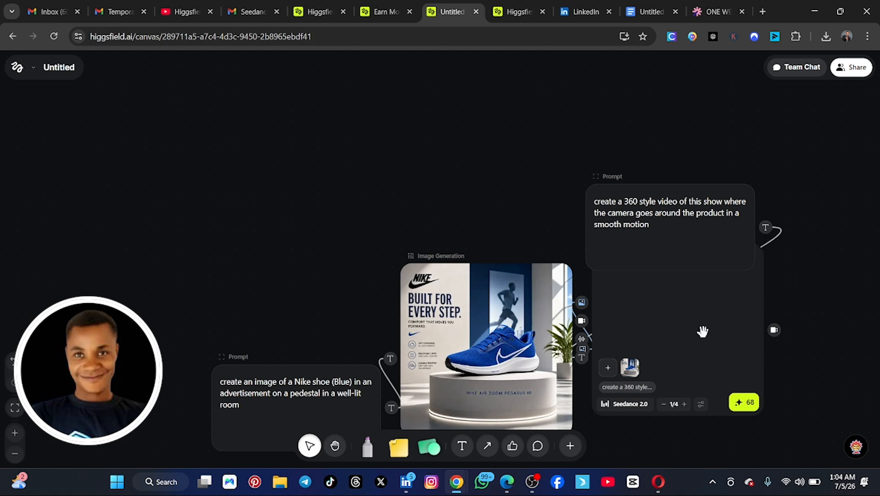
# Step: Look through the video models available for the Video Generation node, leaving Seedance 2.0 selected
pyautogui.click(635, 403)
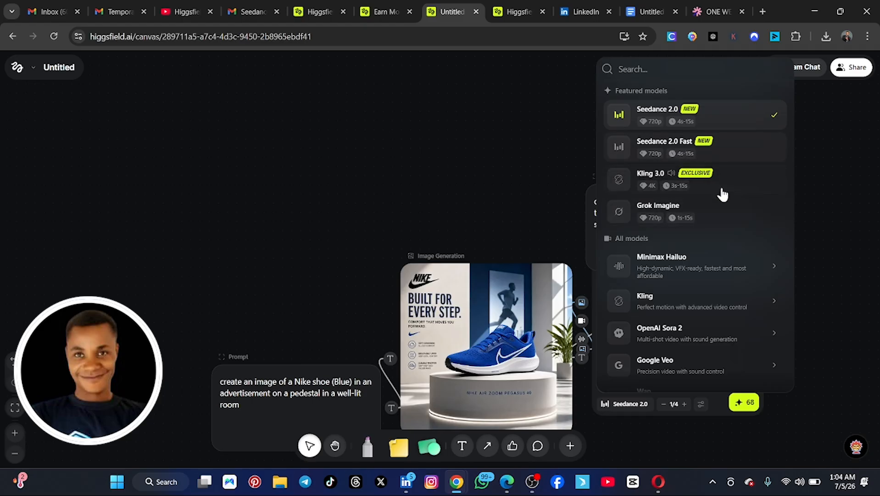
pyautogui.scroll(-2, 722, 194)
pyautogui.moveTo(712, 226)
pyautogui.moveTo(661, 282)
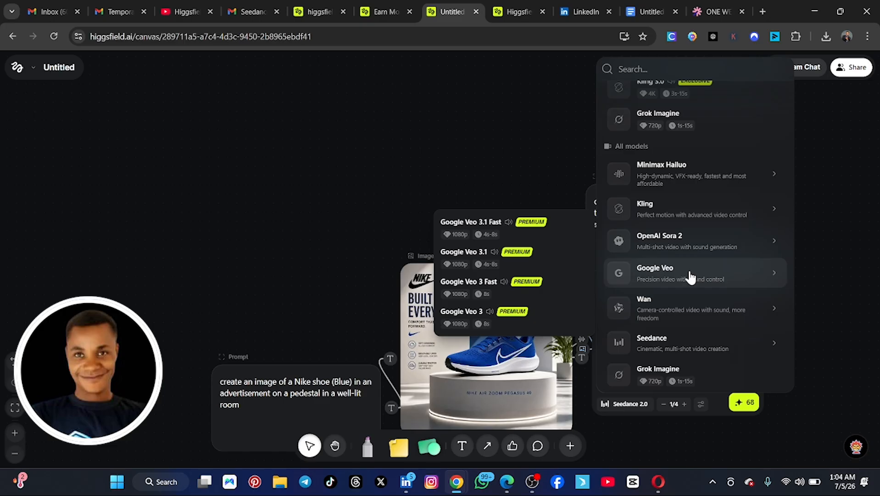
pyautogui.moveTo(653, 250)
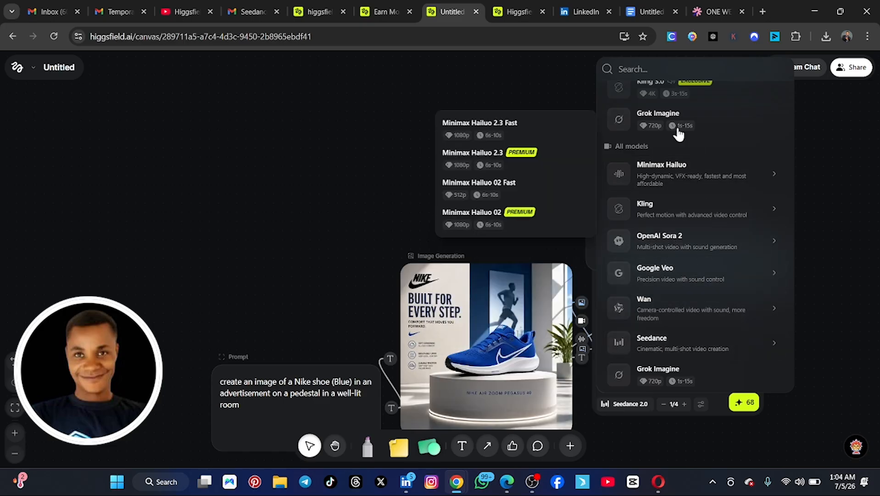
pyautogui.scroll(2, 678, 133)
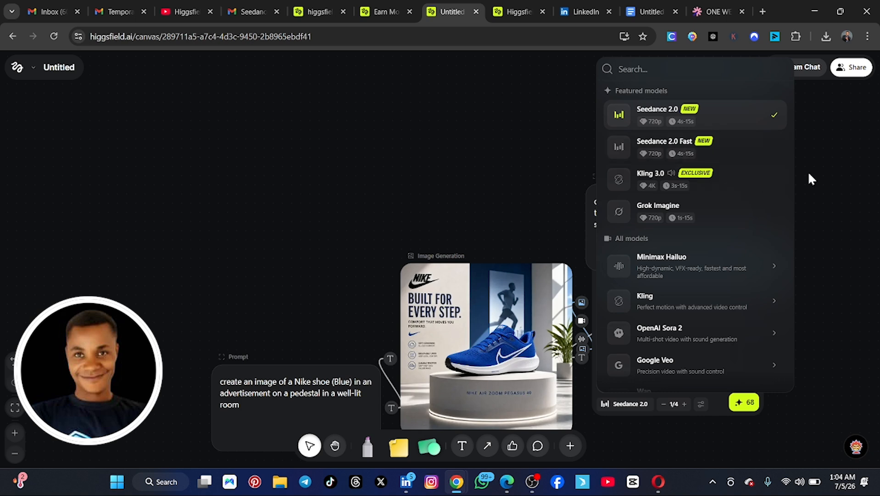
pyautogui.click(831, 172)
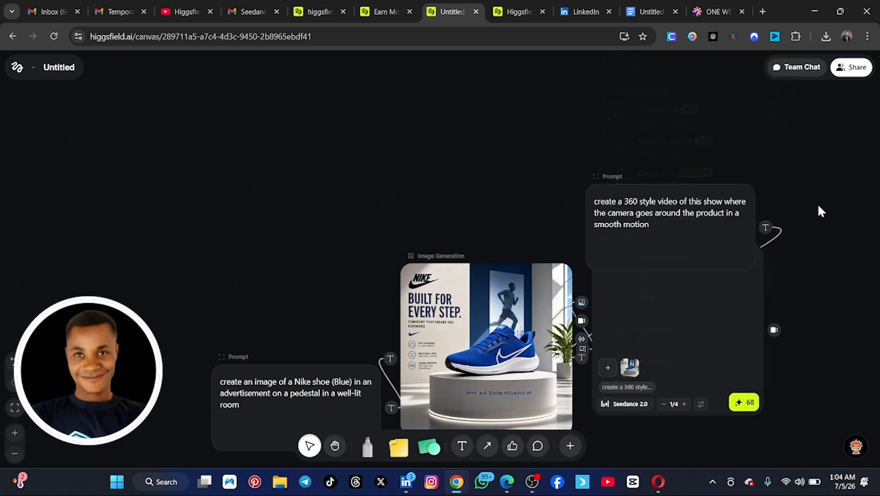
# Step: Set the Video Generation node's duration to 9 seconds and its resolution to 480p
pyautogui.click(702, 406)
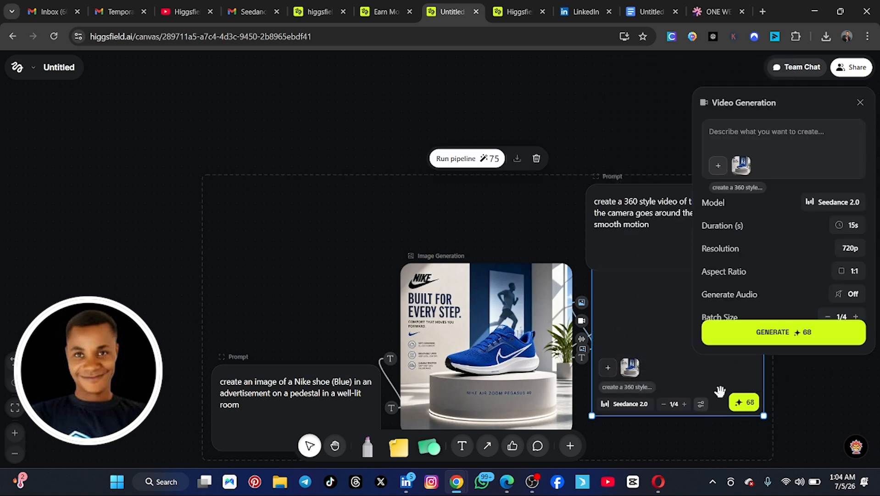
pyautogui.click(849, 225)
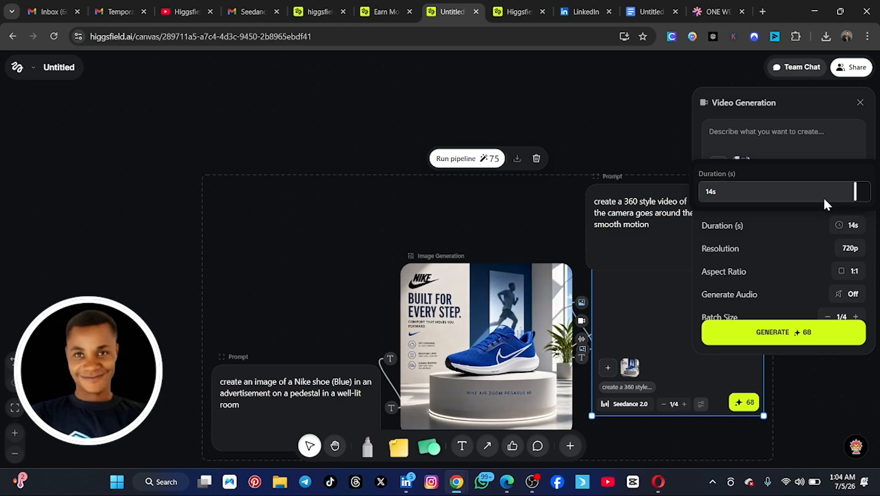
pyautogui.moveTo(825, 200); pyautogui.dragTo(766, 202)
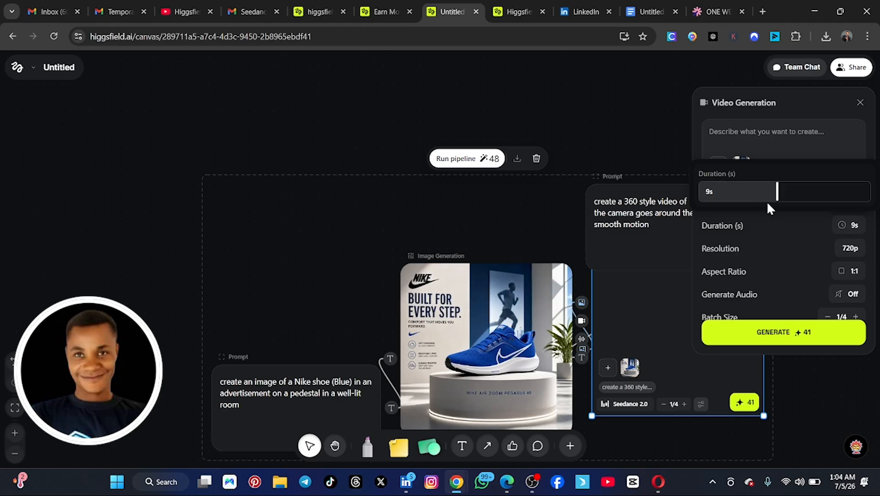
pyautogui.click(851, 255)
pyautogui.click(852, 254)
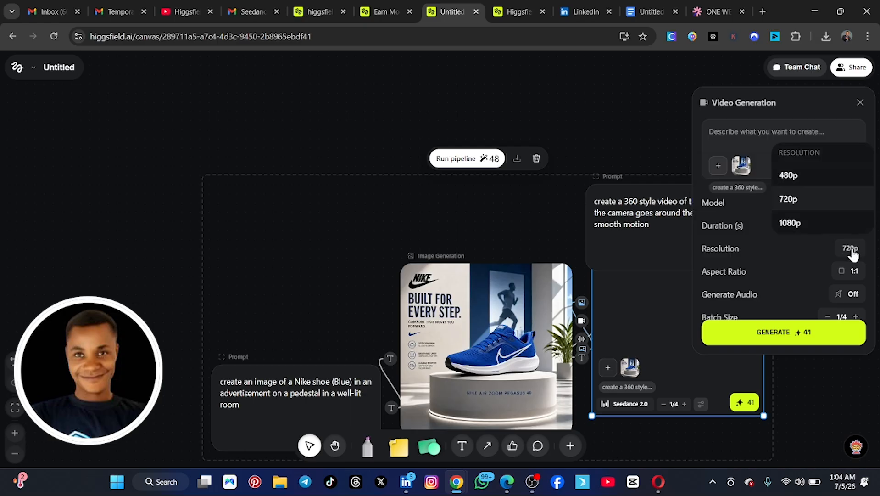
pyautogui.click(805, 181)
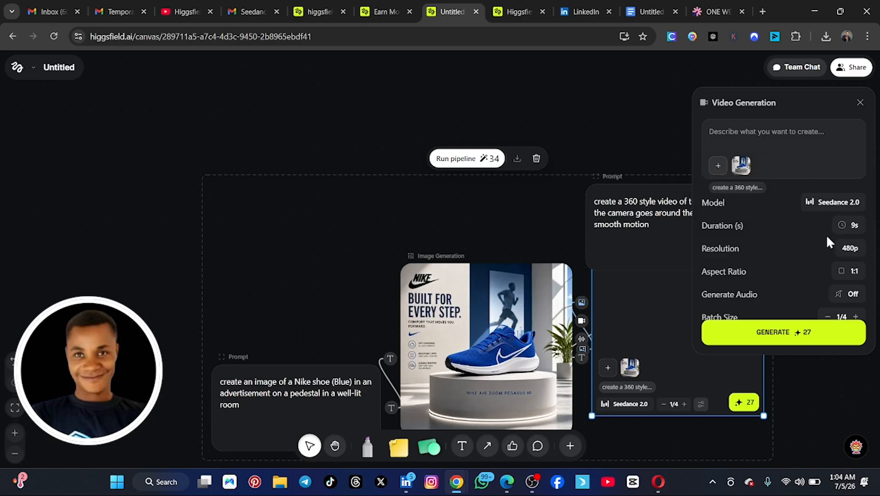
# Step: Set the video's aspect ratio to 9:16 and turn on audio generation
pyautogui.click(846, 276)
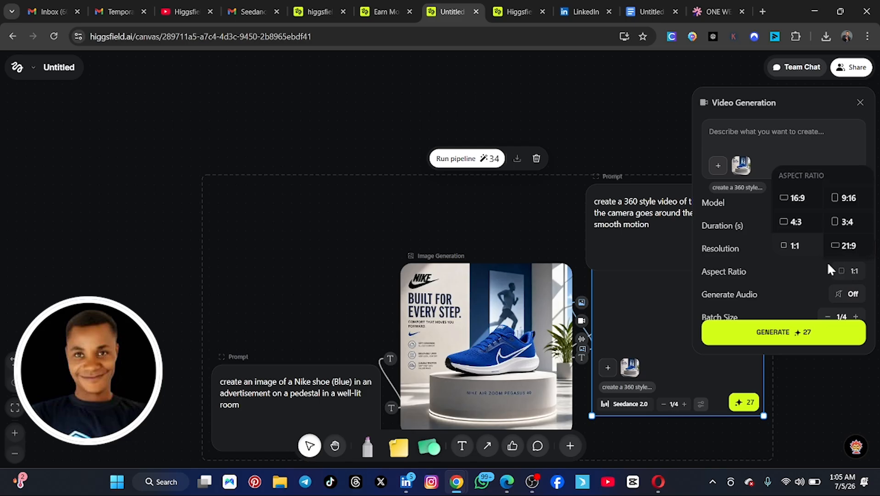
pyautogui.click(846, 198)
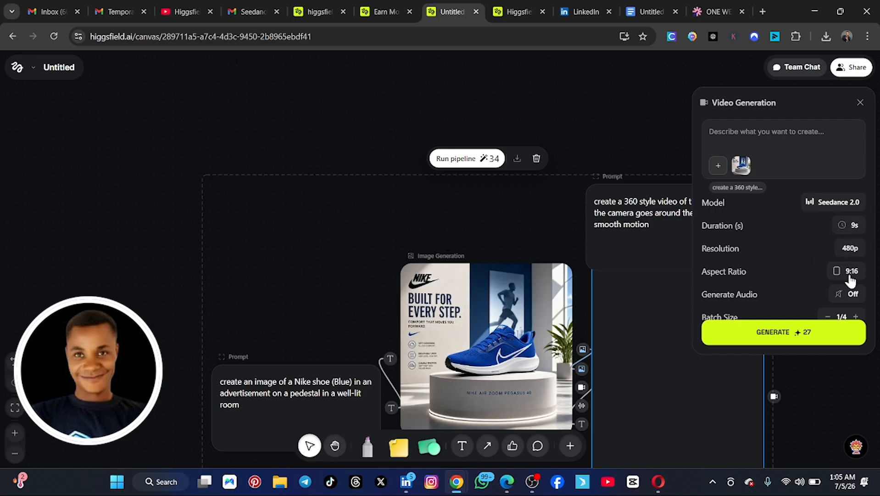
pyautogui.scroll(-1, 751, 277)
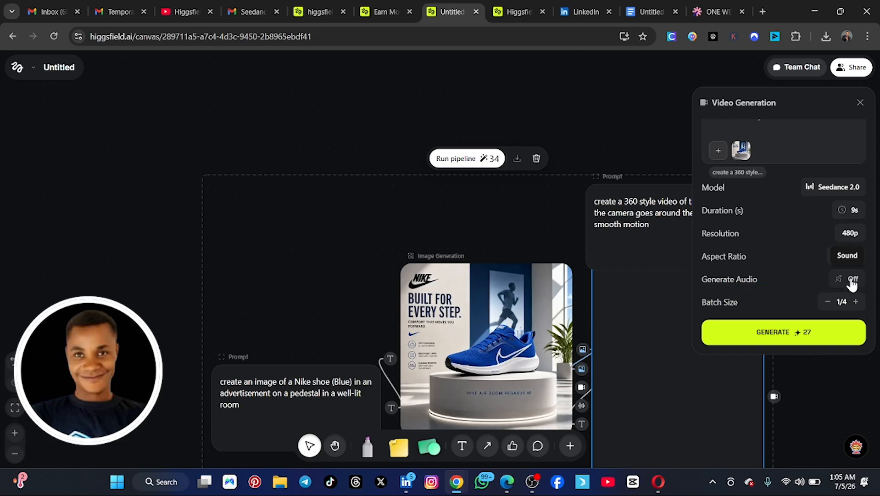
# Step: Play the black shoe video on the earlier canvas, and return to the blue shoe canvas with the video settings closed
pyautogui.click(518, 11)
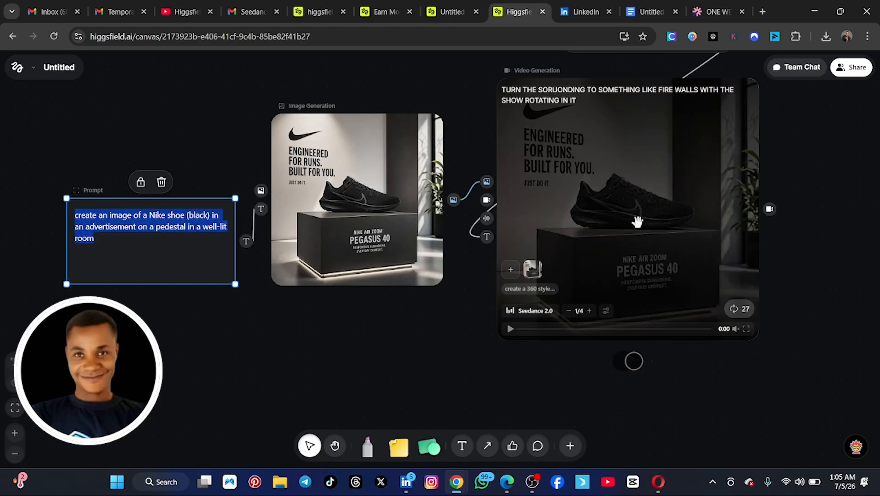
pyautogui.click(511, 330)
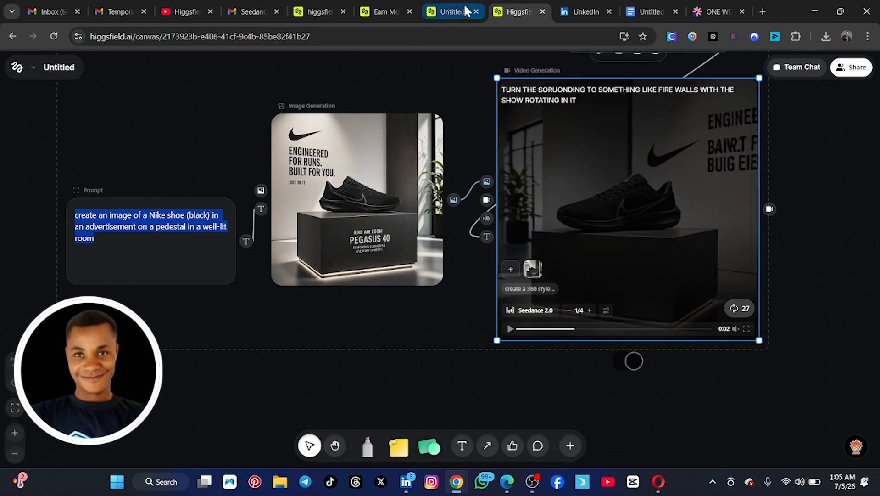
pyautogui.click(452, 13)
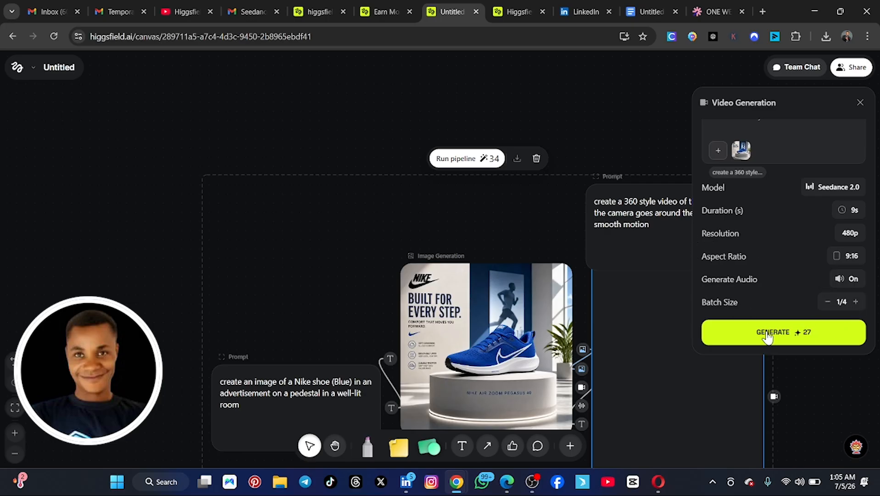
pyautogui.click(826, 382)
pyautogui.scroll(-5, 780, 368)
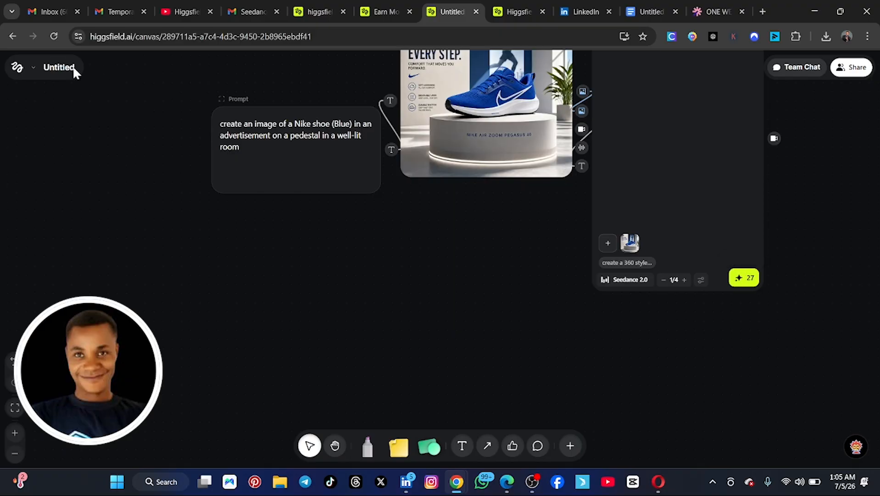
# Step: Rename the canvas as "show video"
pyautogui.click(30, 72)
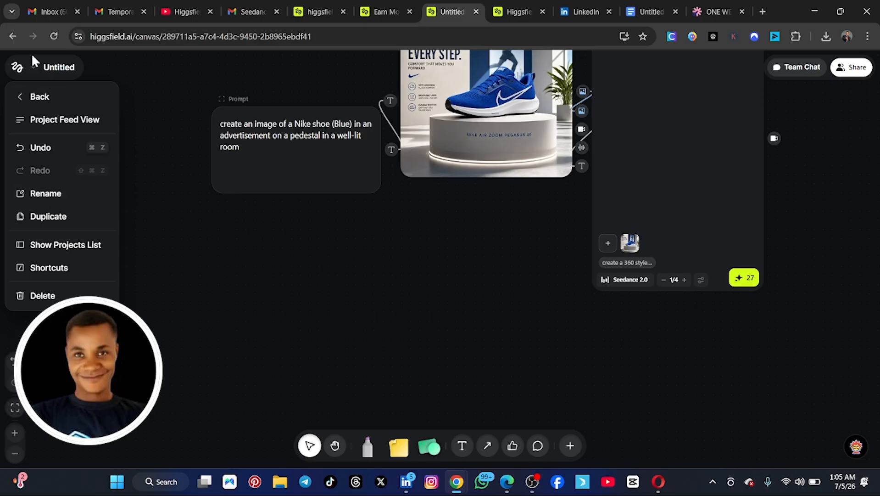
pyautogui.click(62, 200)
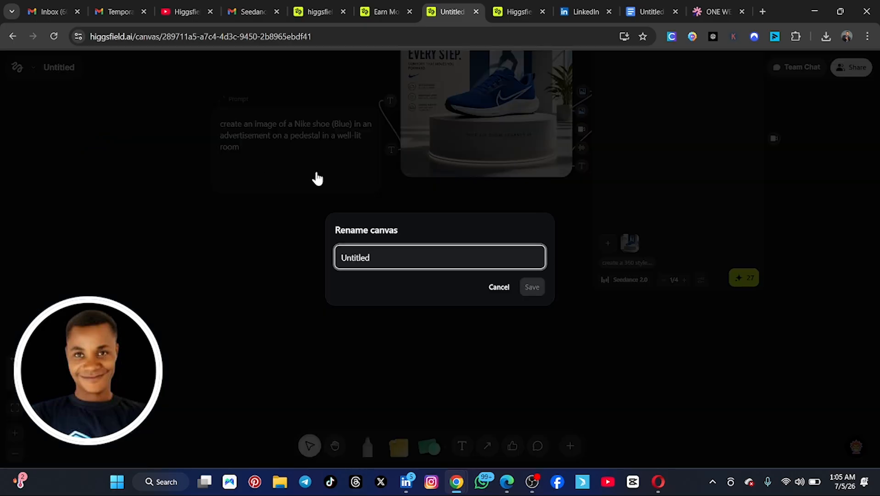
pyautogui.hotkey('ctrl', 'a')
pyautogui.write('show')
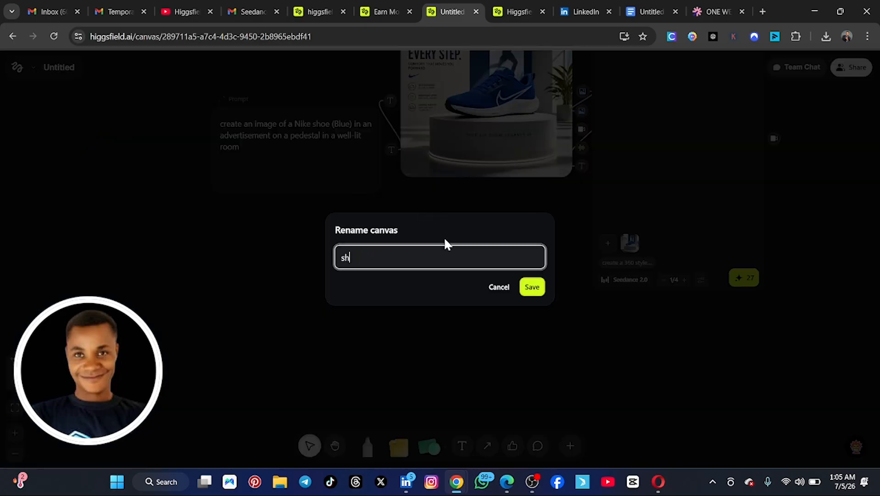
pyautogui.write(' video')
pyautogui.click(532, 287)
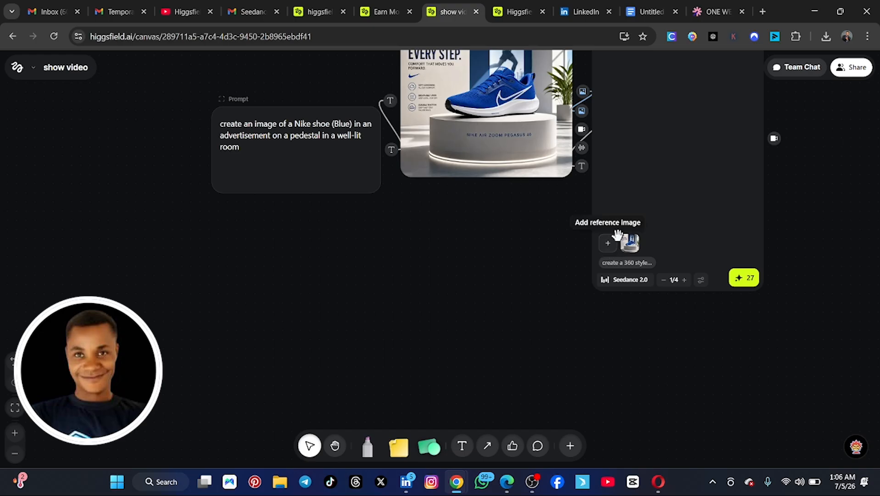
# Step: Run the Video Generation node with Seedance 2.0 to generate the 360 style blue shoe video
pyautogui.moveTo(803, 253); pyautogui.dragTo(804, 339)
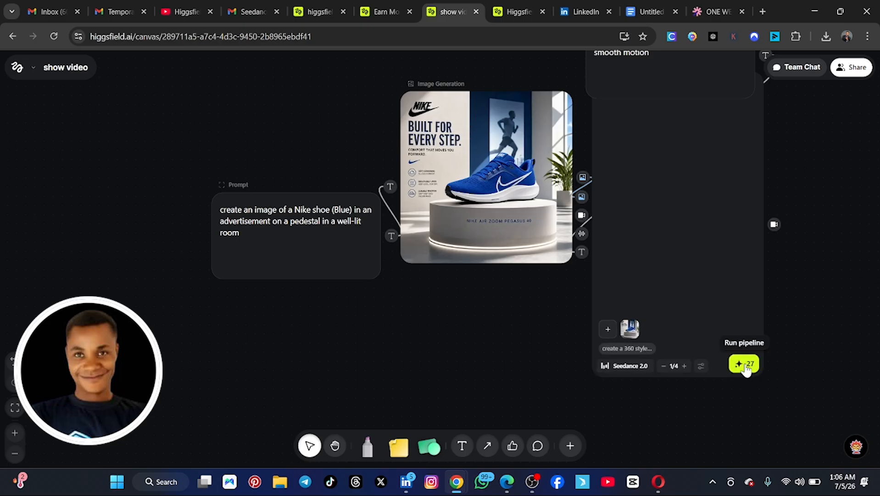
pyautogui.click(745, 366)
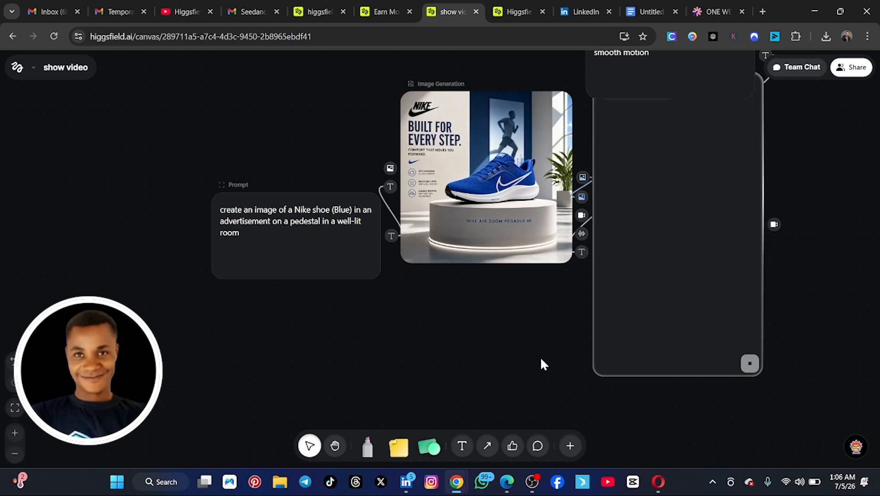
pyautogui.scroll(5, 817, 274)
pyautogui.scroll(-3, 815, 274)
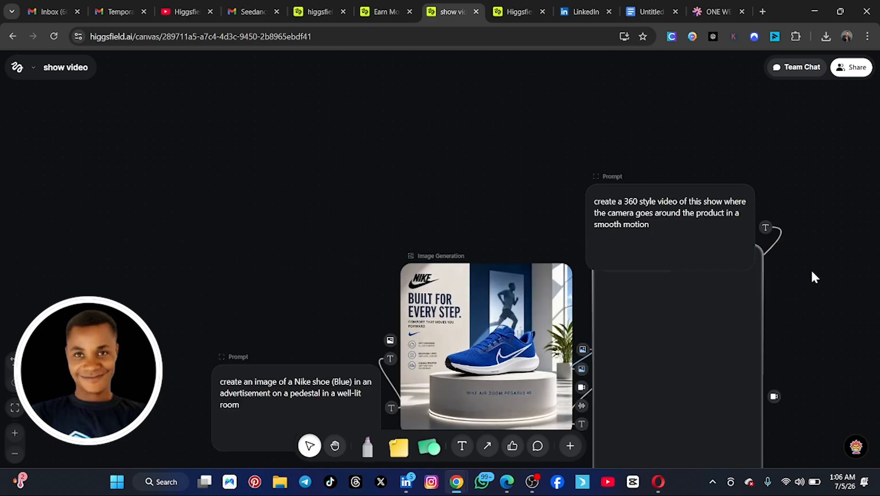
# Step: Select both prompt nodes, the Image Generation node and the Video Generation node, and group them
pyautogui.click(333, 445)
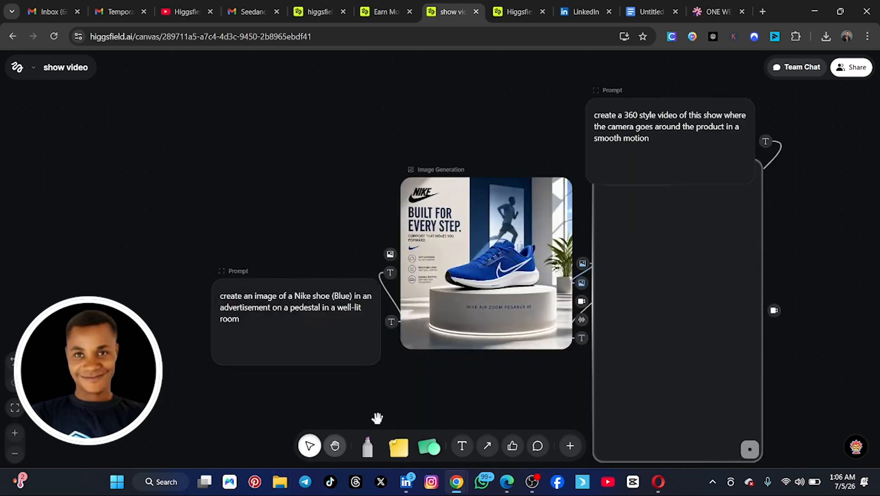
pyautogui.hscroll(5, 417, 394)
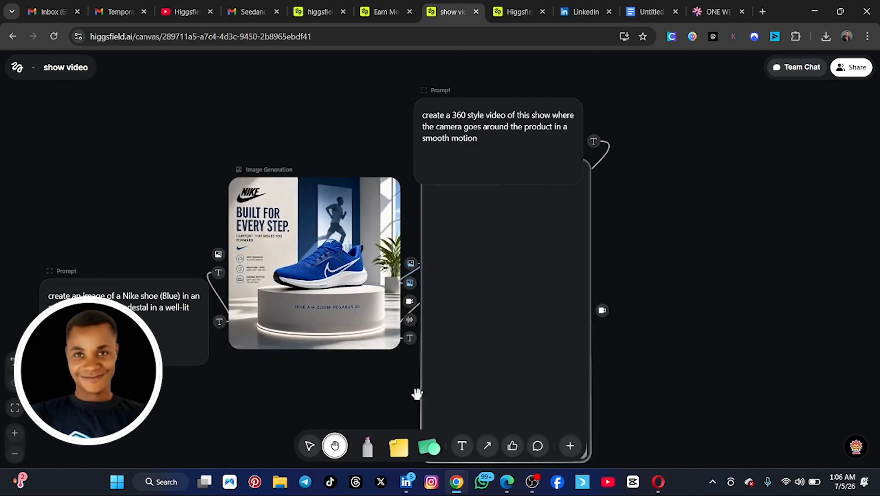
pyautogui.hscroll(-5, 363, 393)
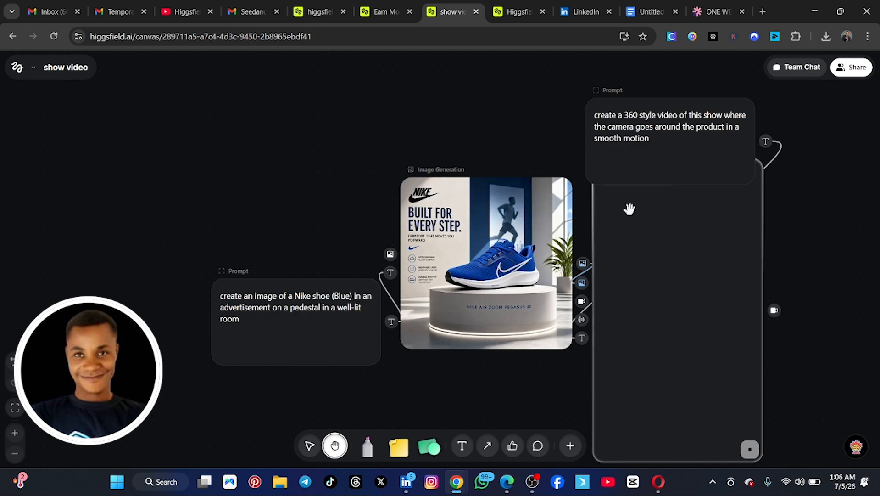
pyautogui.moveTo(659, 110); pyautogui.dragTo(642, 92)
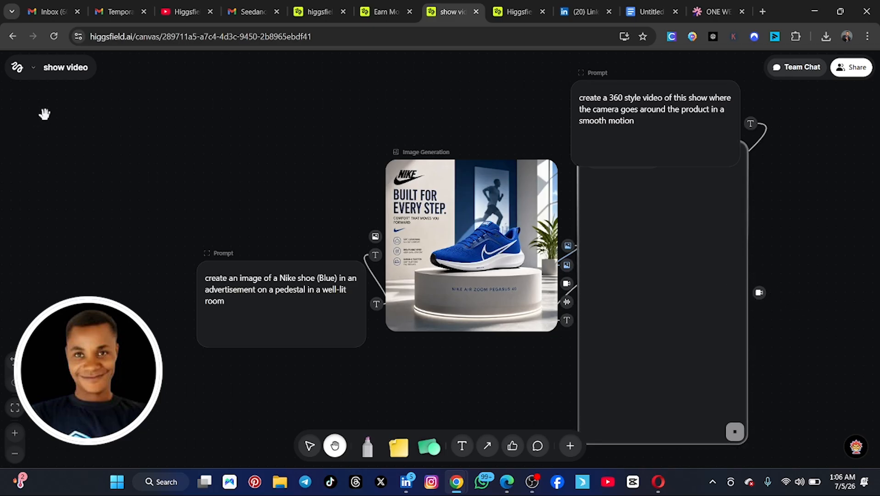
pyautogui.moveTo(42, 113); pyautogui.dragTo(1, 110)
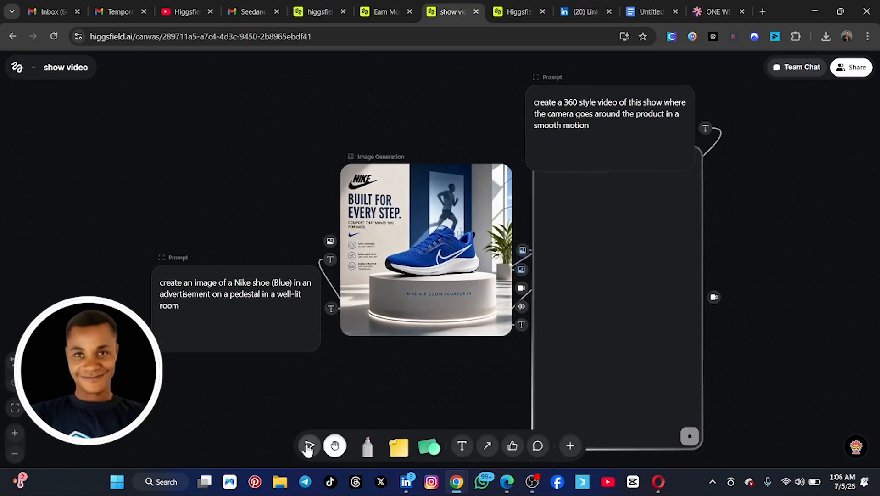
pyautogui.click(309, 446)
pyautogui.moveTo(31, 100); pyautogui.dragTo(804, 436)
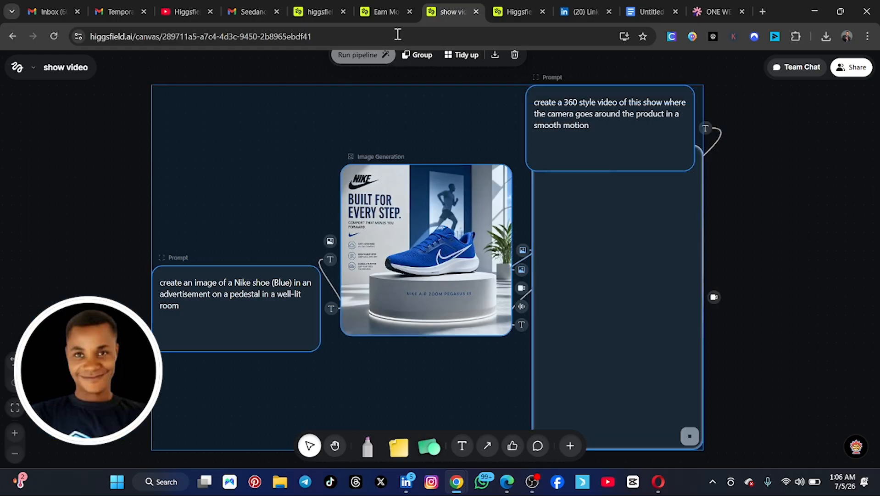
pyautogui.scroll(2, 425, 76)
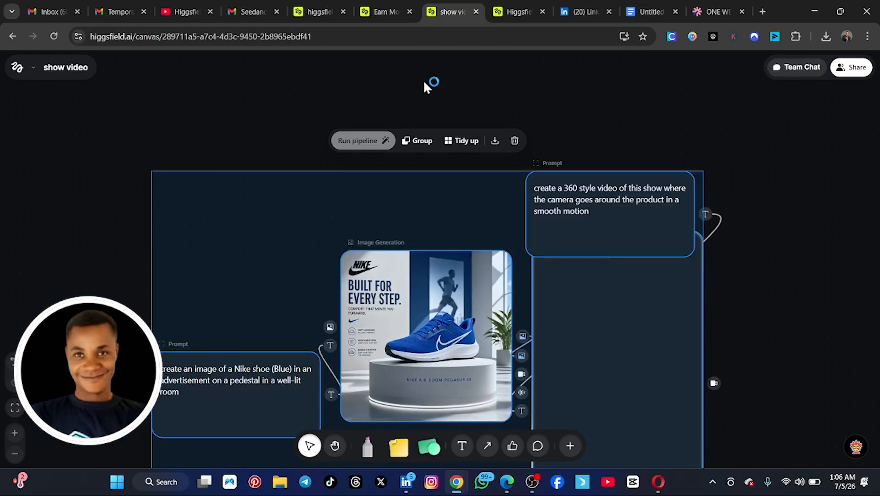
pyautogui.click(417, 141)
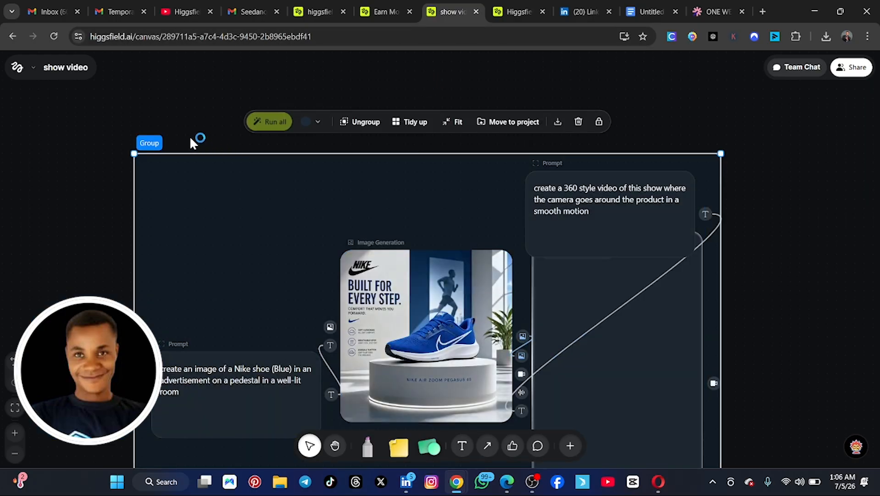
# Step: Rename the new node group as "shoe viedeo"
pyautogui.doubleClick(156, 142)
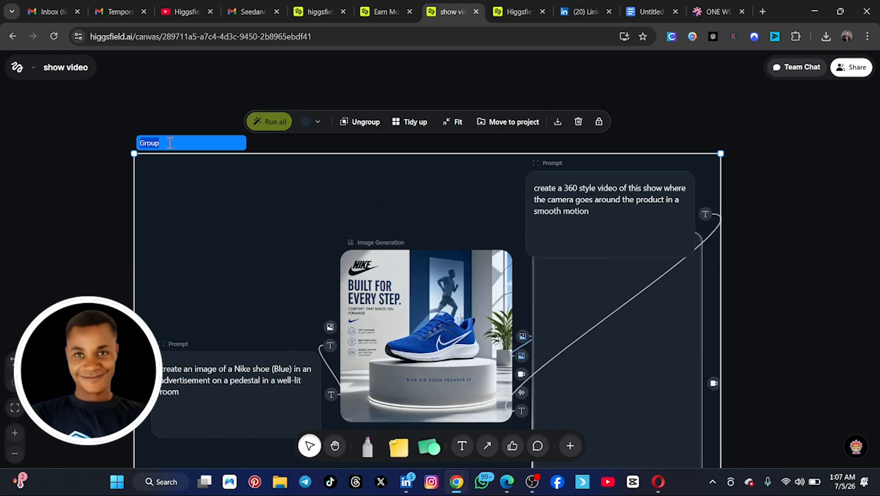
pyautogui.write('sho')
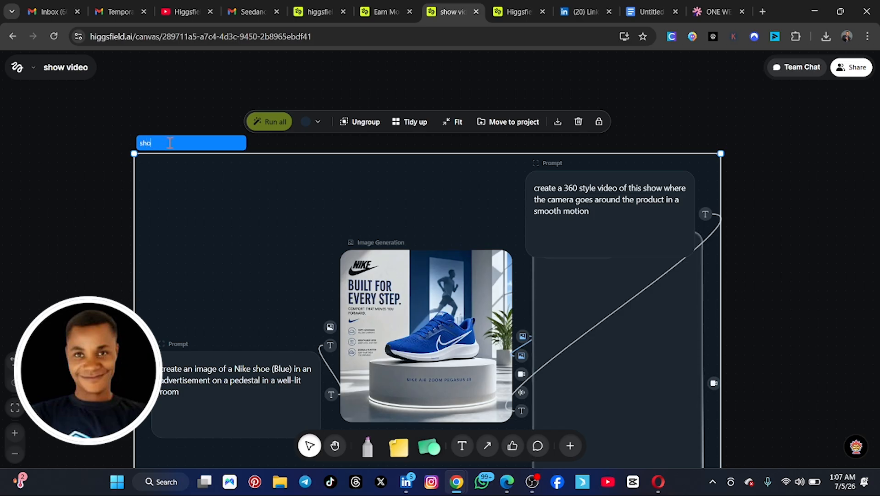
pyautogui.write('e viedeo')
pyautogui.click(796, 191)
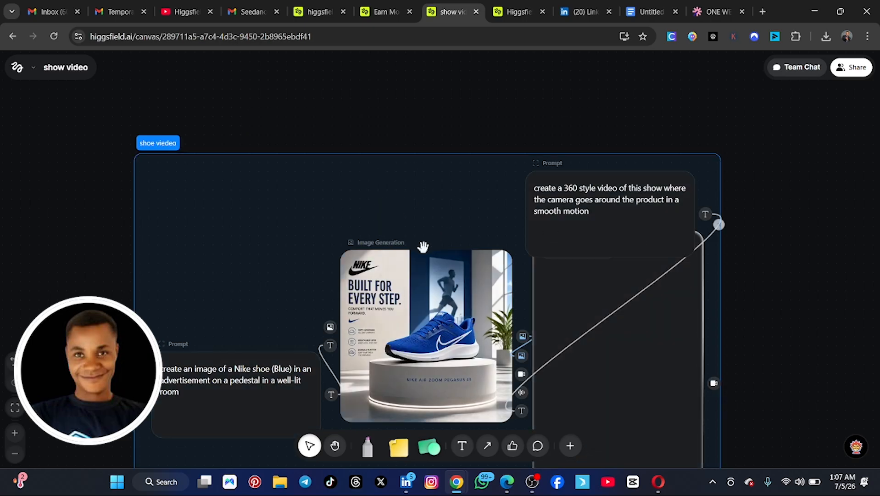
# Step: Shrink the shoe viedeo group's frame so that its nodes sit closer together
pyautogui.scroll(-2, 416, 270)
pyautogui.scroll(1, 528, 248)
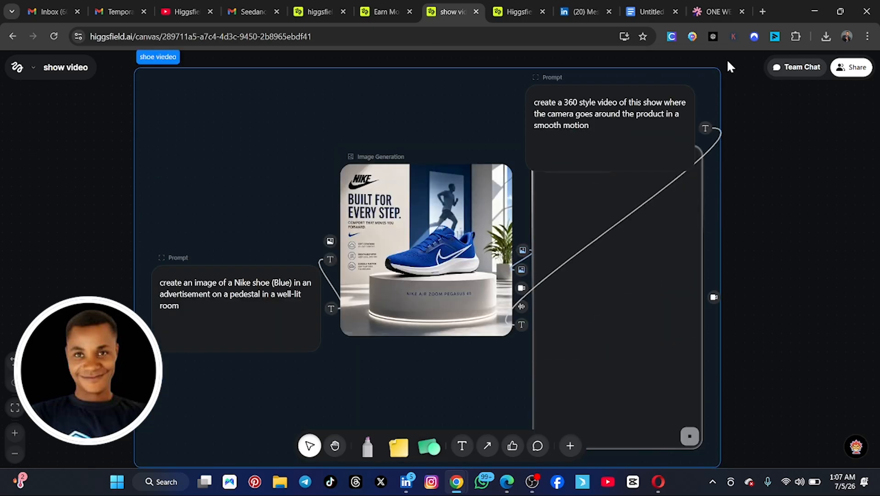
pyautogui.click(722, 71)
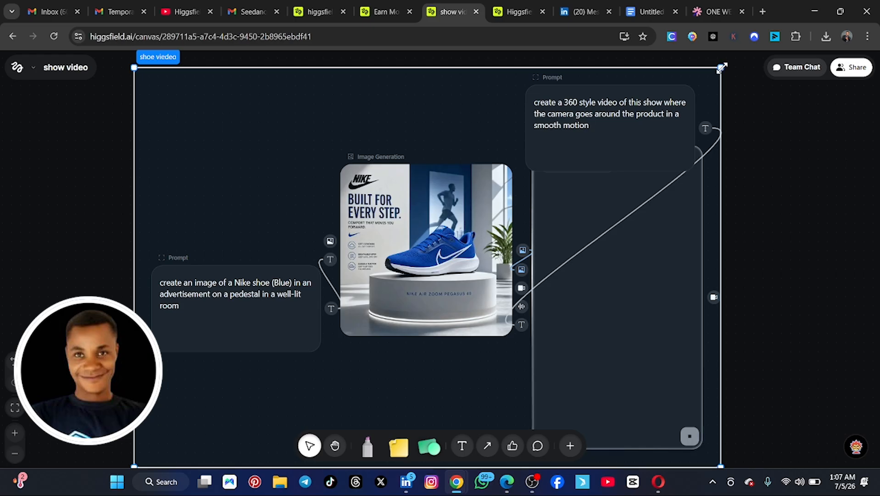
pyautogui.moveTo(721, 67); pyautogui.dragTo(649, 120)
pyautogui.moveTo(558, 166)
pyautogui.mouseDown()
pyautogui.moveTo(564, 145)
pyautogui.moveTo(572, 149)
pyautogui.moveTo(564, 157)
pyautogui.mouseUp()
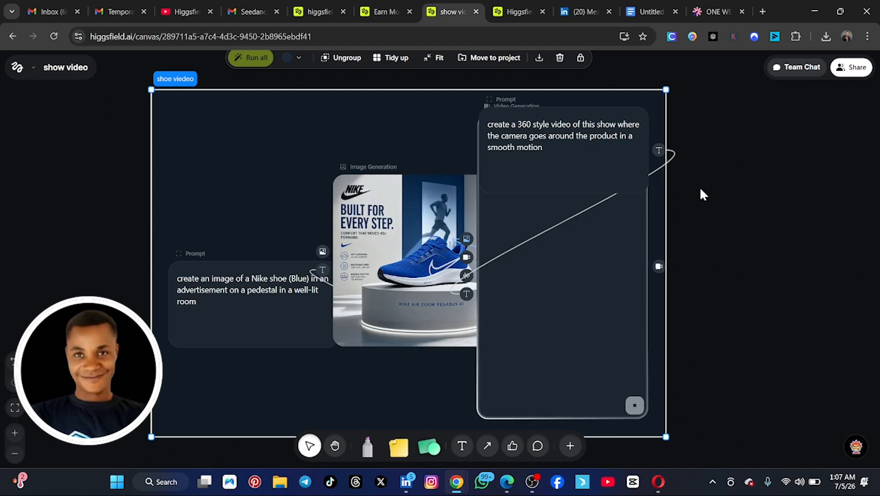
# Step: Make the canvas public to anyone with the link in its sharing settings, keeping the invite role as Viewer
pyautogui.click(854, 68)
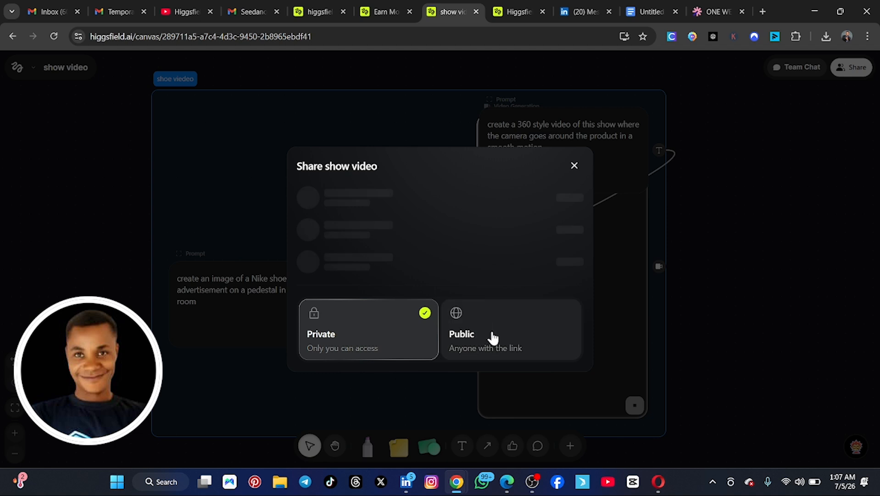
pyautogui.click(494, 338)
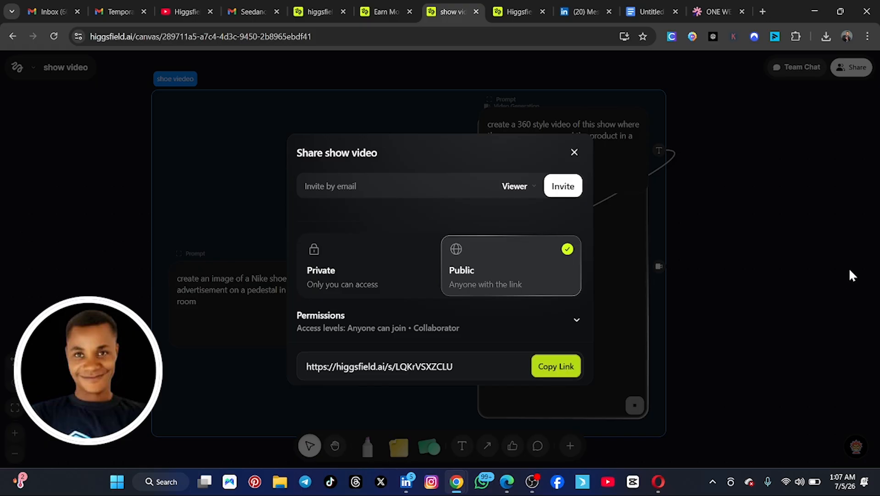
pyautogui.click(531, 191)
pyautogui.click(532, 192)
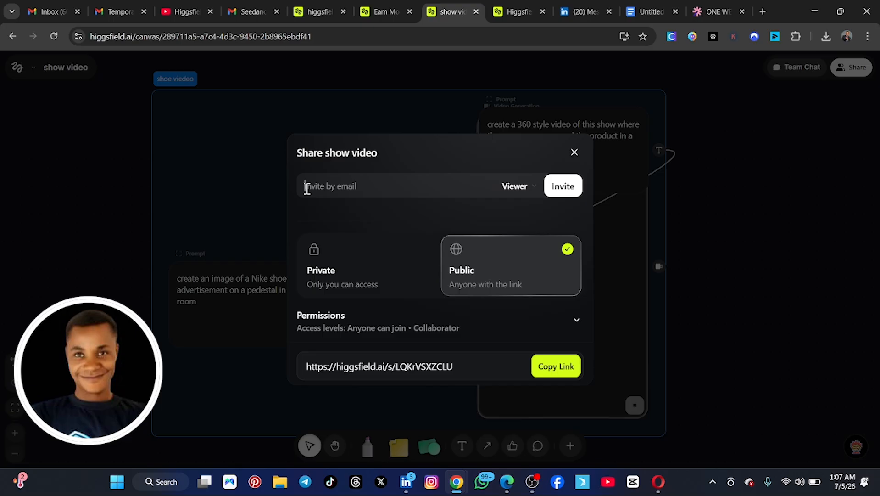
pyautogui.click(307, 187)
pyautogui.write('fmde')
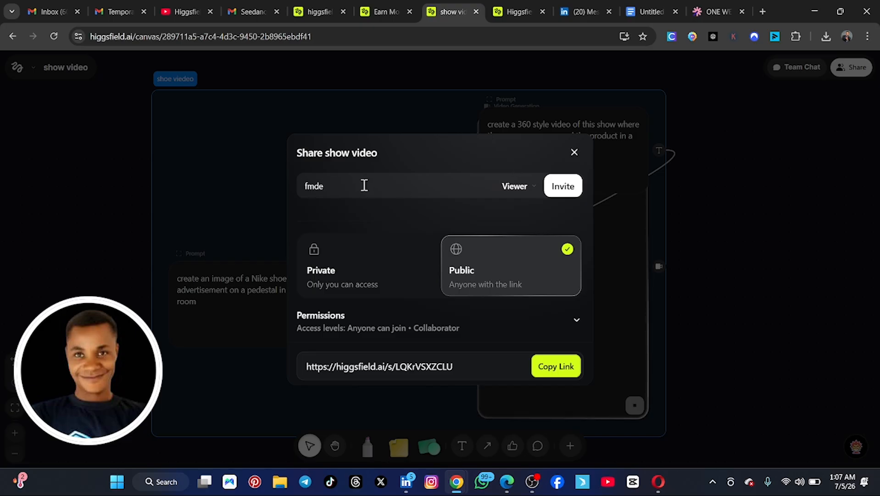
pyautogui.press('BackSpace')
pyautogui.press('BackSpace')
pyautogui.press('BackSpace')
pyautogui.press('BackSpace')
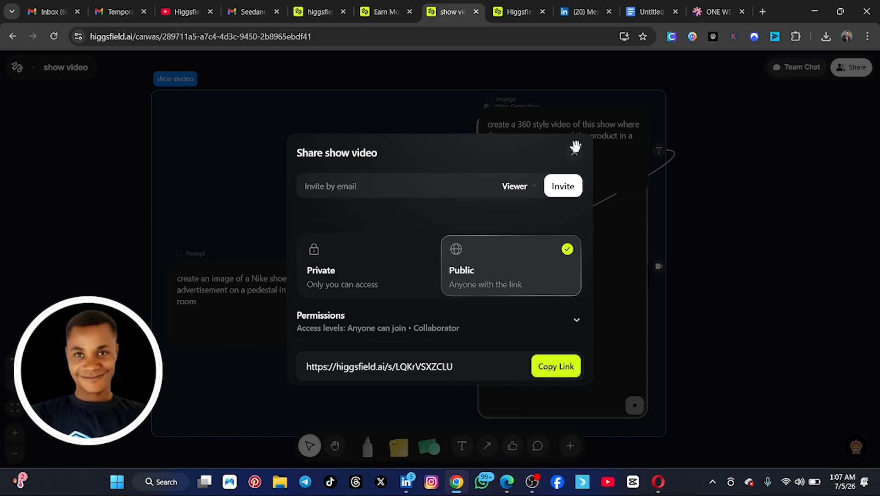
# Step: Close the canvas's sharing settings without inviting anyone
pyautogui.click(575, 147)
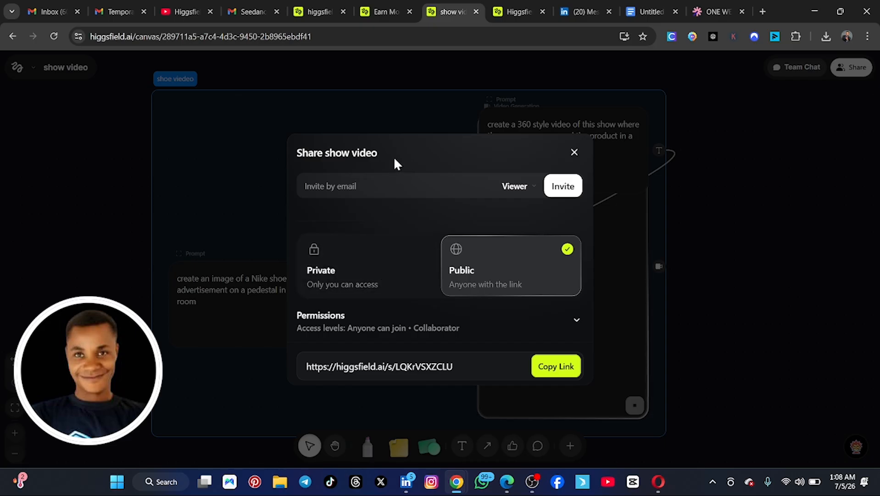
pyautogui.moveTo(395, 161); pyautogui.dragTo(397, 135)
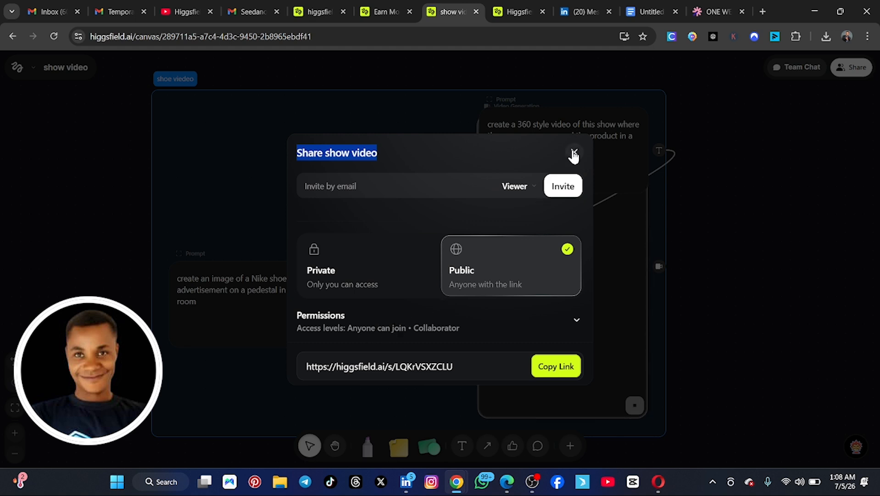
pyautogui.click(574, 154)
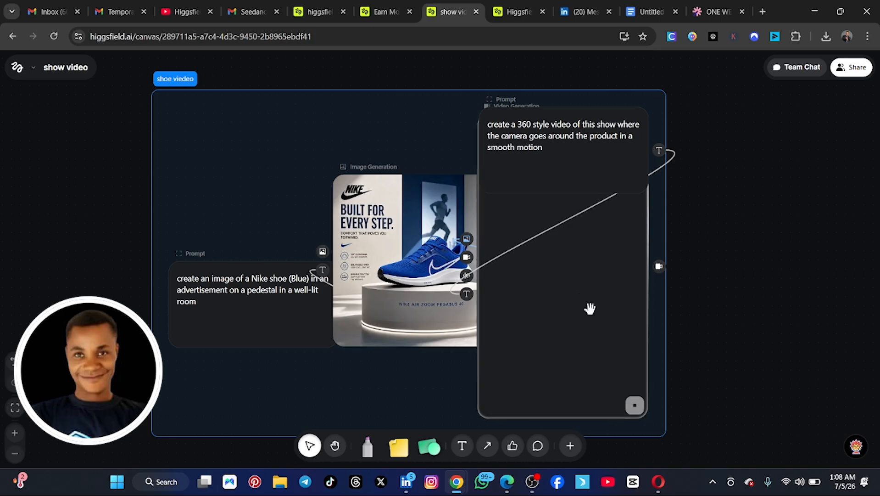
# Step: Look at the black shoe video on the earlier canvas, and return to the show video canvas
pyautogui.click(617, 254)
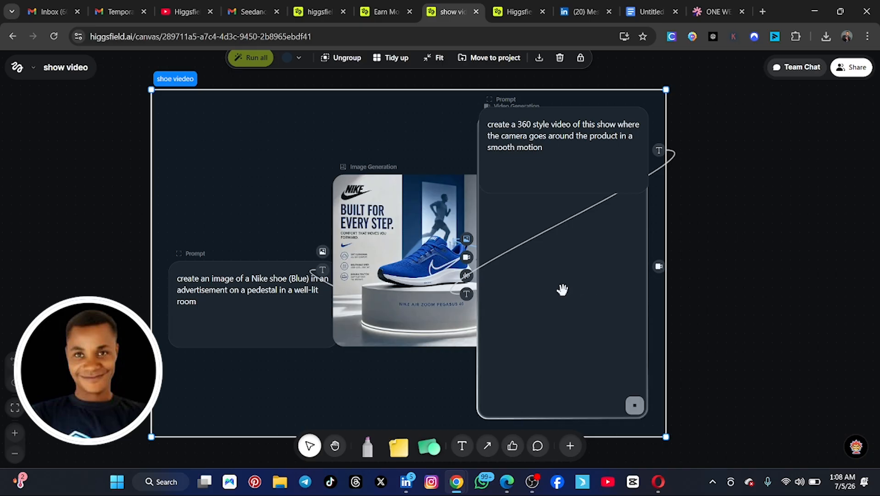
pyautogui.click(516, 12)
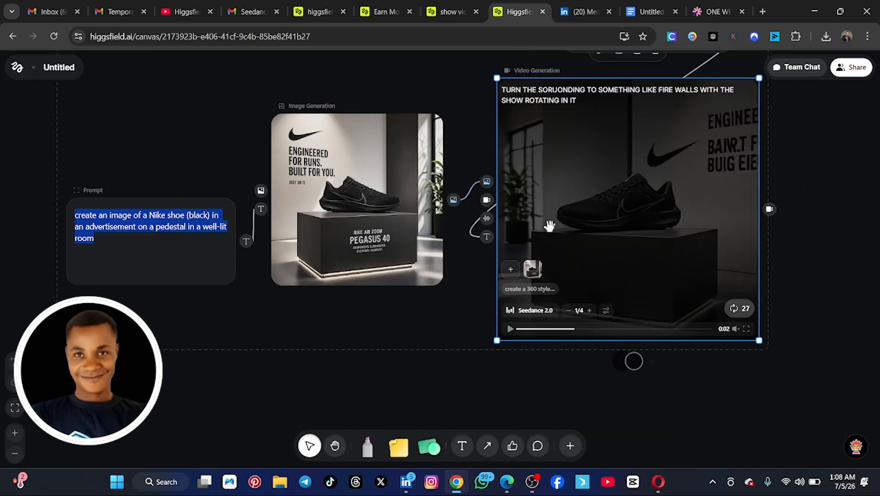
pyautogui.click(465, 12)
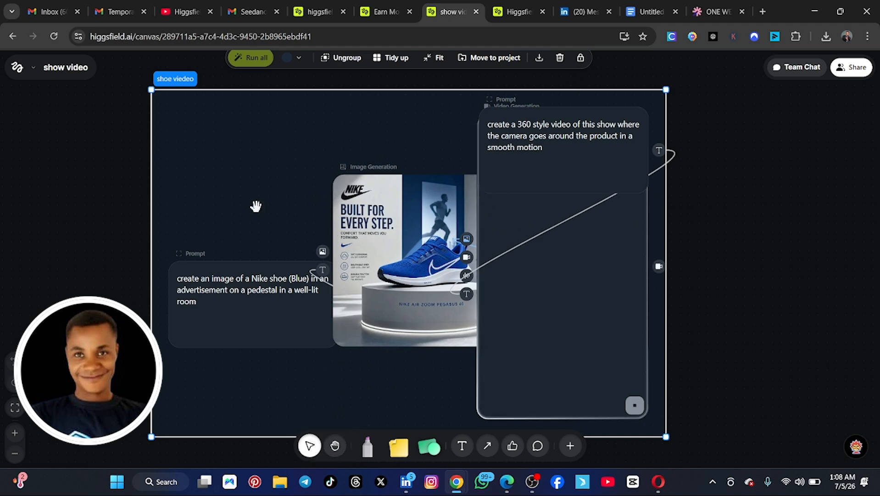
pyautogui.click(335, 447)
pyautogui.moveTo(15, 228); pyautogui.dragTo(10, 211)
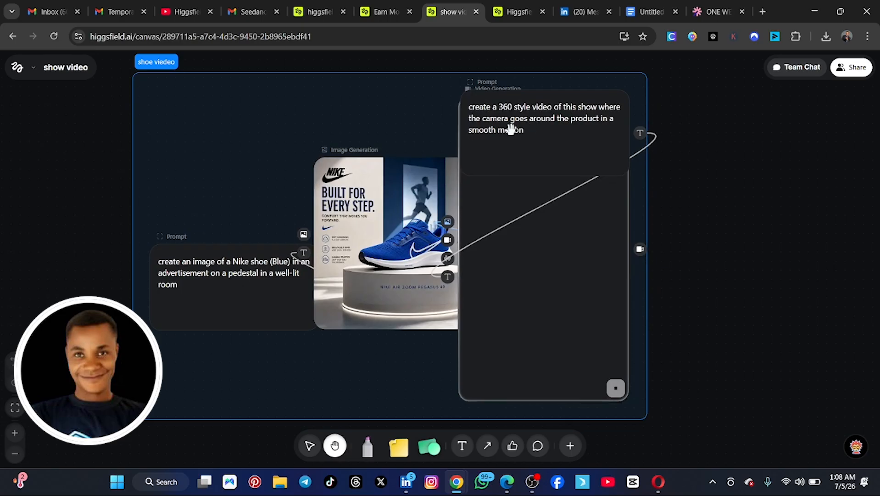
pyautogui.click(309, 445)
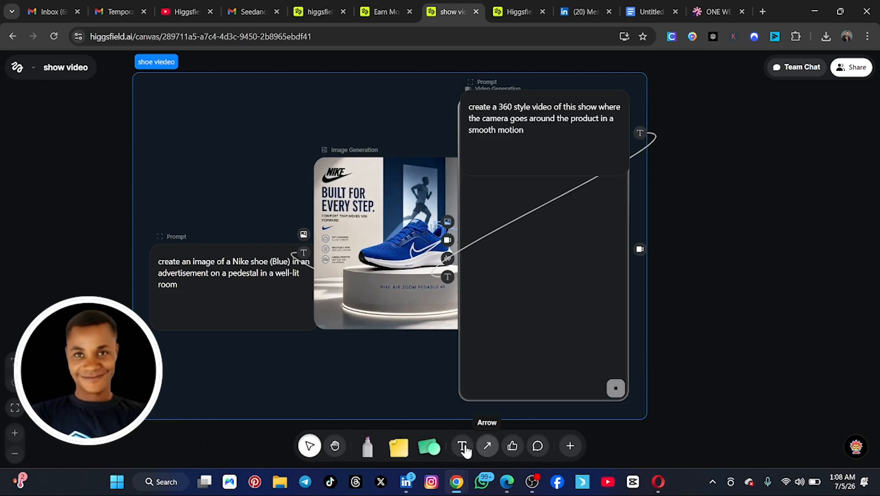
pyautogui.click(489, 450)
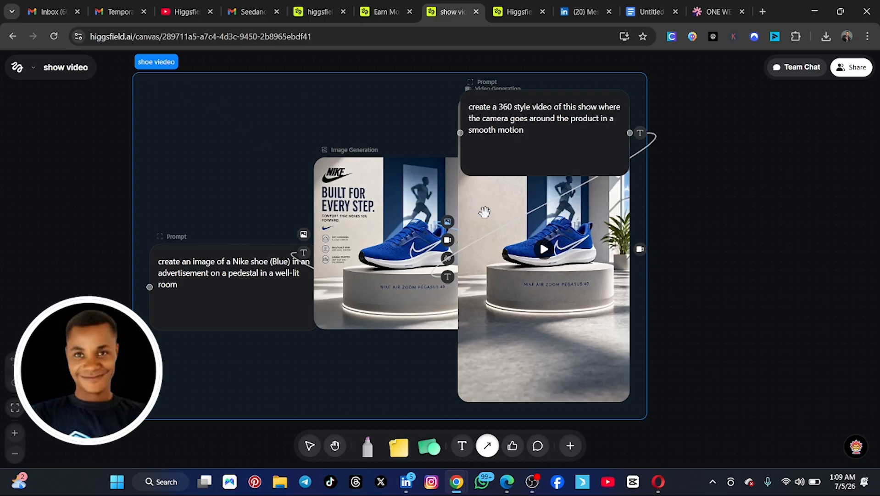
pyautogui.scroll(3, 479, 211)
pyautogui.scroll(-3, 475, 220)
pyautogui.scroll(1, 427, 247)
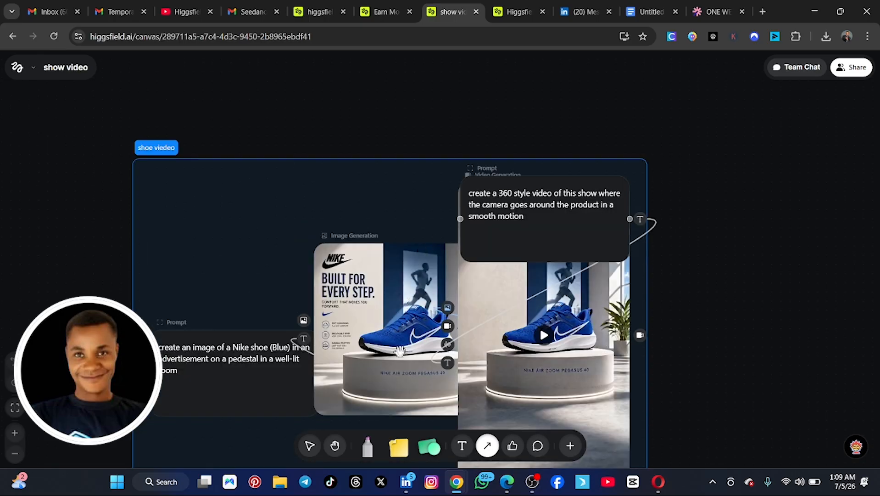
# Step: Ungroup the shoe viedeo group so that its prompt, image and video nodes are separate
pyautogui.click(308, 445)
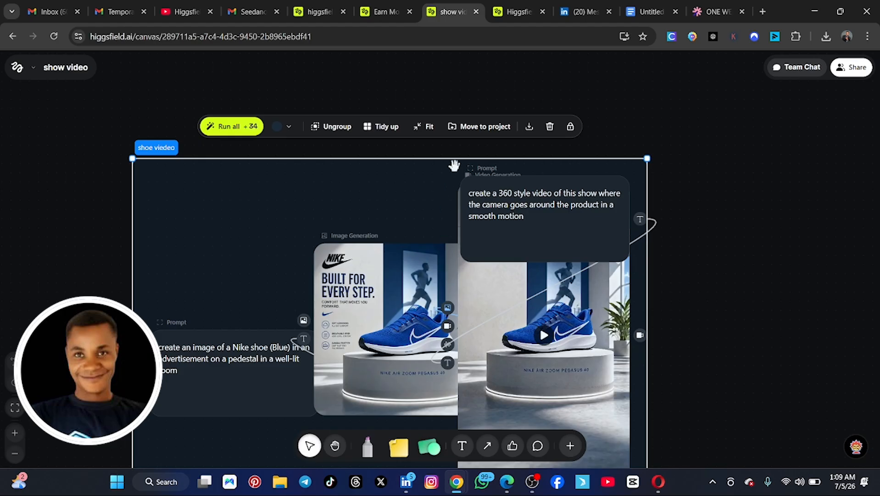
pyautogui.scroll(-2, 684, 274)
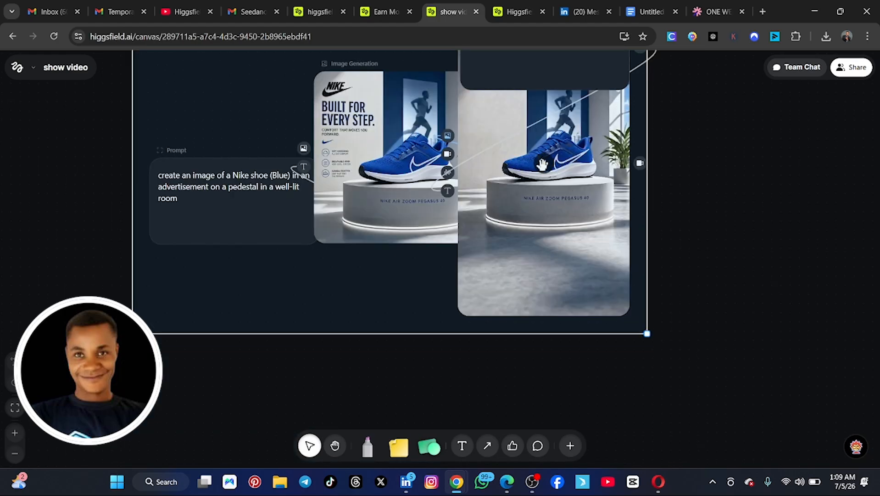
pyautogui.scroll(3, 656, 196)
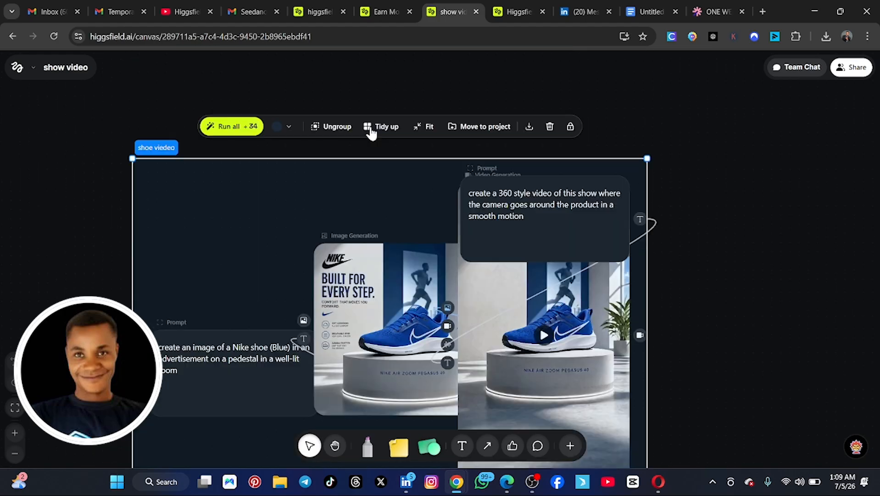
pyautogui.click(334, 212)
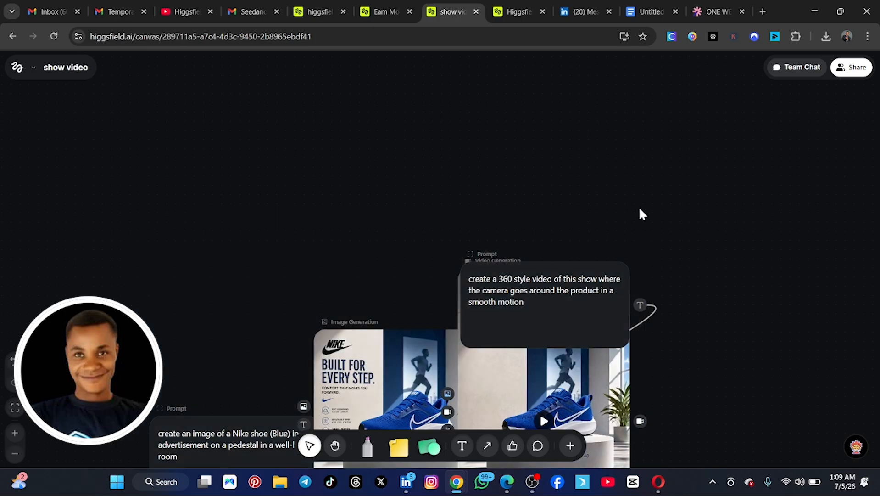
# Step: Play the generated blue shoe video in its Video Generation node with the sound unmuted, and pause it
pyautogui.scroll(-2, 698, 216)
pyautogui.click(530, 273)
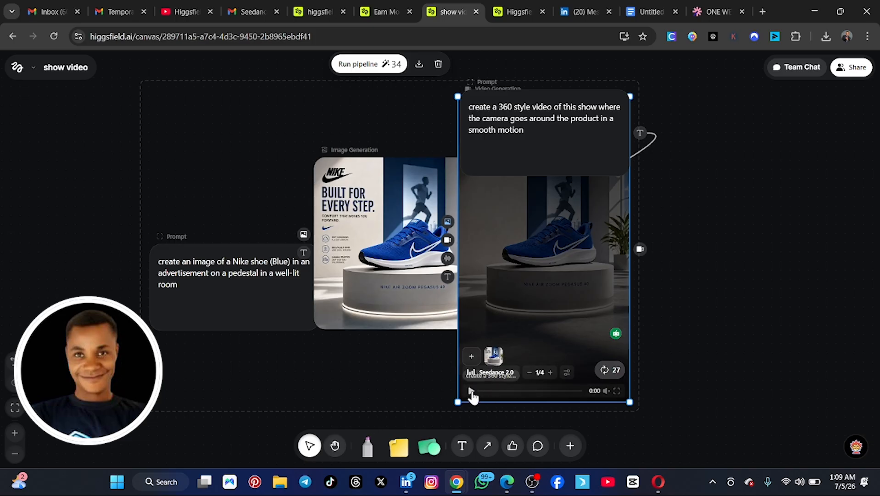
pyautogui.click(471, 391)
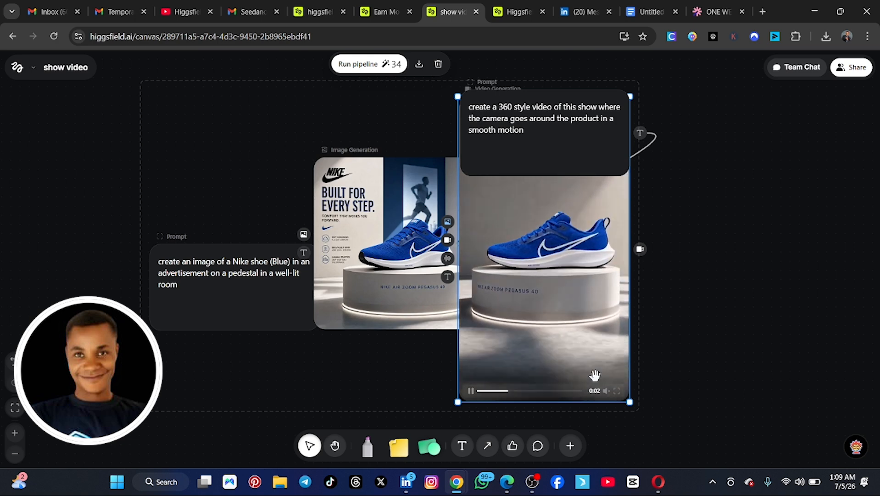
pyautogui.click(606, 391)
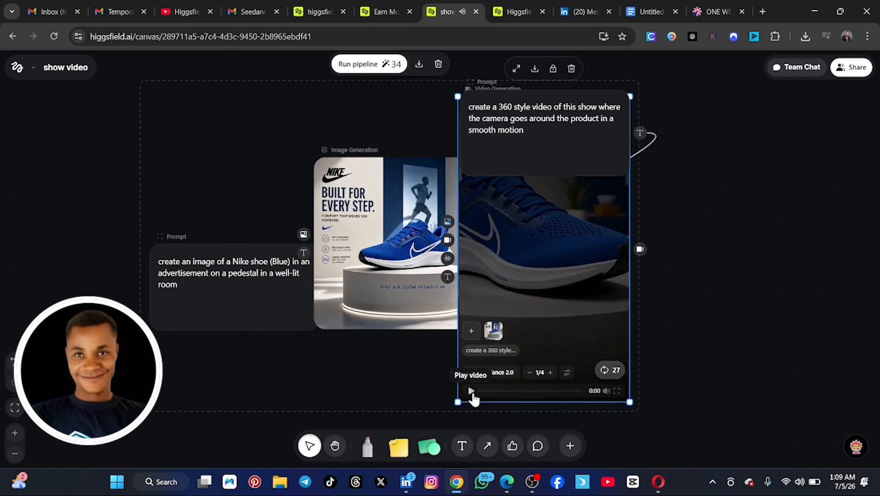
pyautogui.click(472, 392)
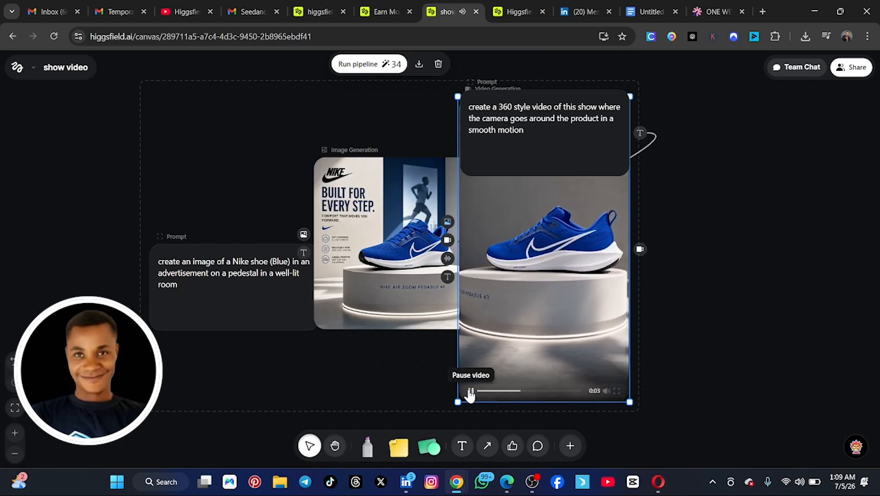
pyautogui.click(471, 391)
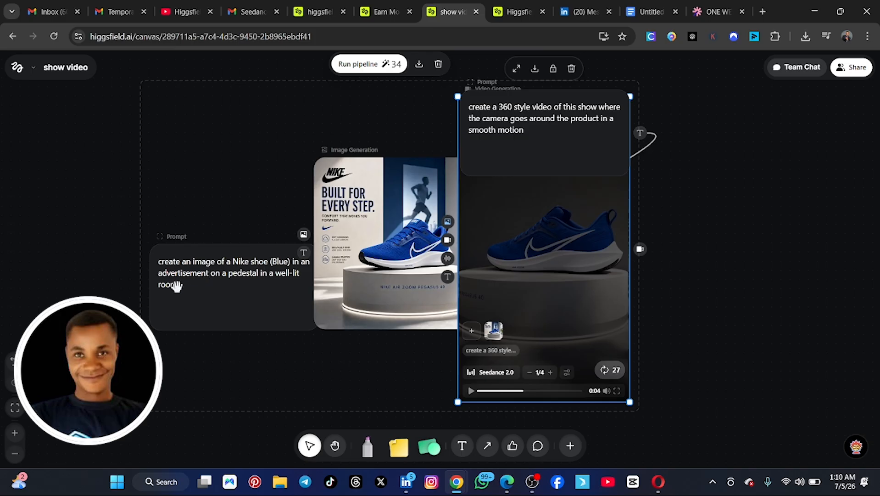
# Step: Switch to ChatGPT in a new browser tab and start a message
pyautogui.click(763, 12)
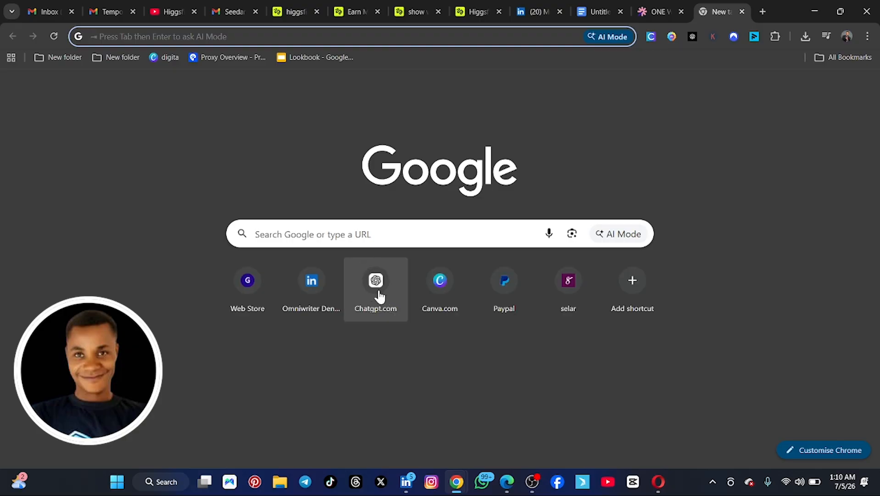
pyautogui.click(372, 282)
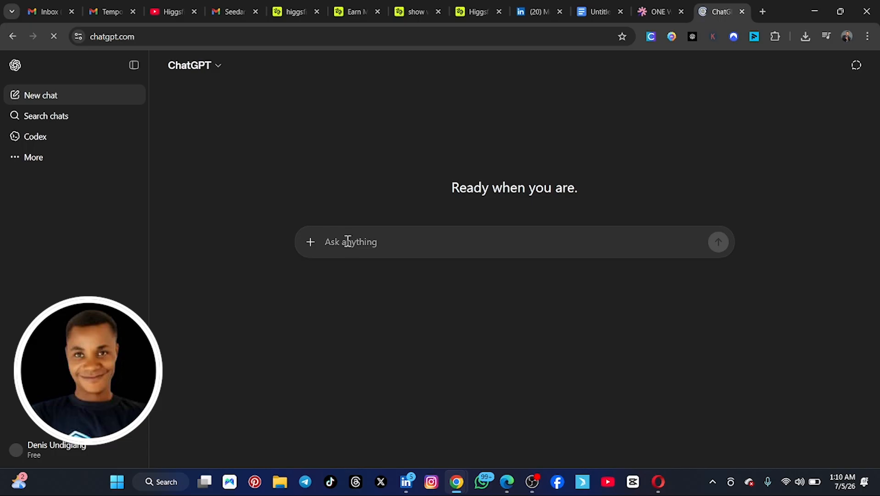
pyautogui.write('t')
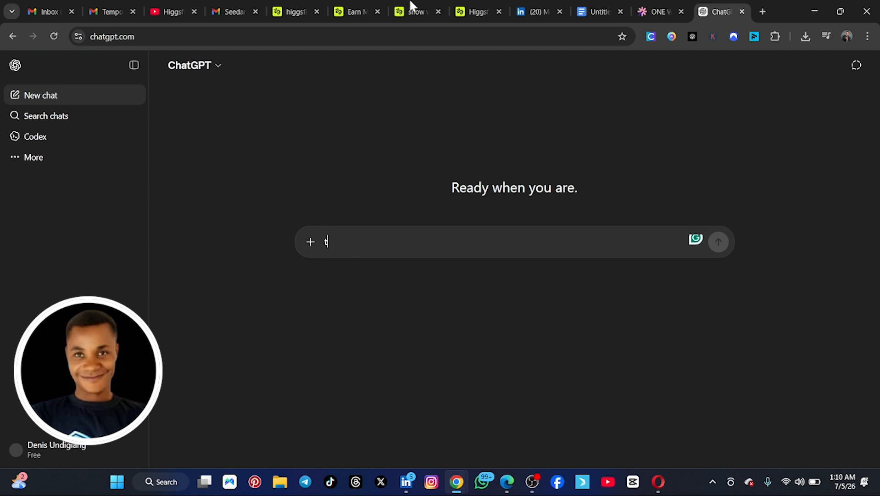
pyautogui.click(470, 8)
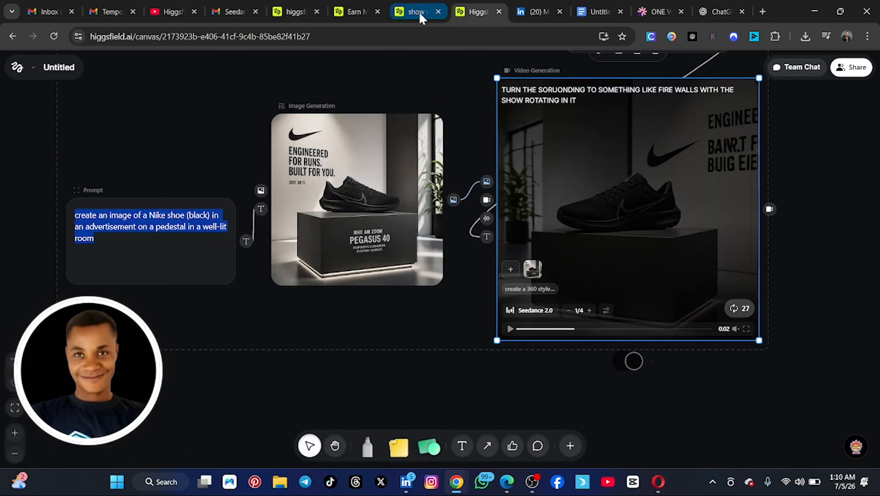
pyautogui.click(415, 9)
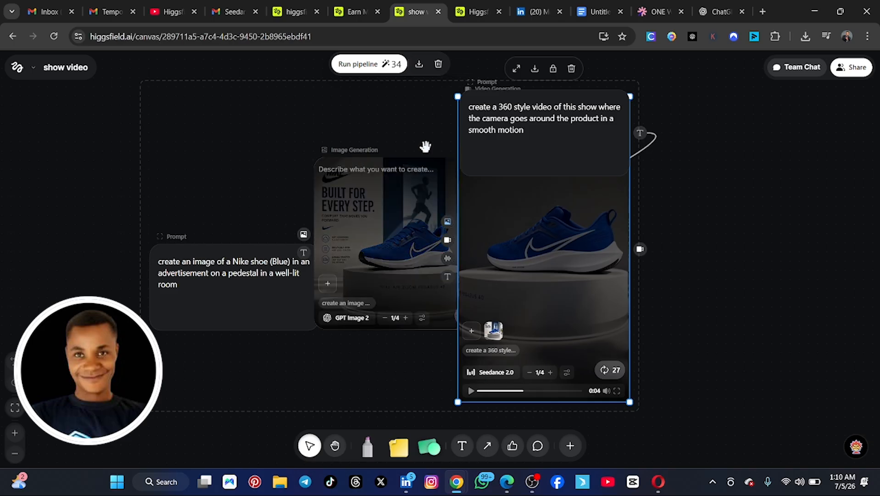
pyautogui.click(714, 10)
pyautogui.write('t')
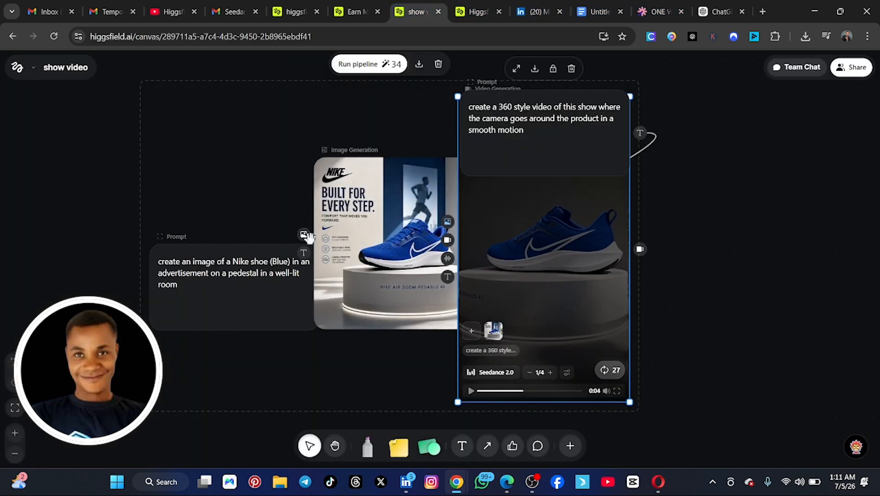
pyautogui.click(720, 10)
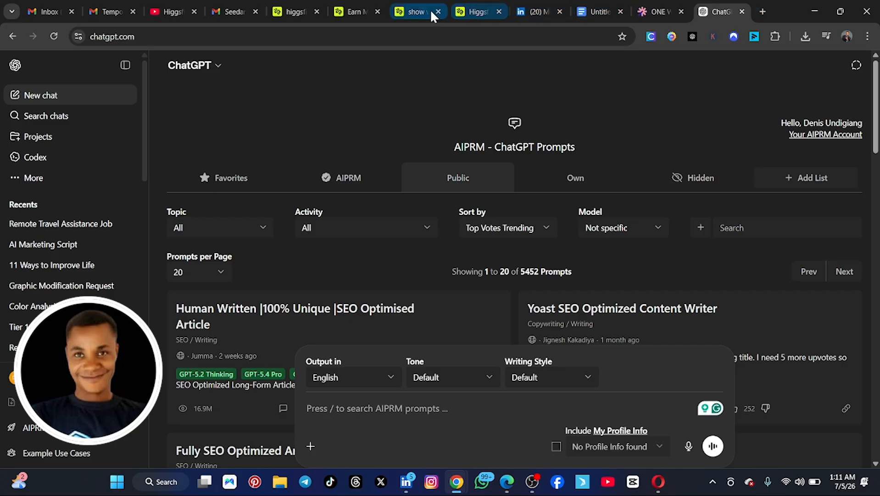
pyautogui.click(415, 12)
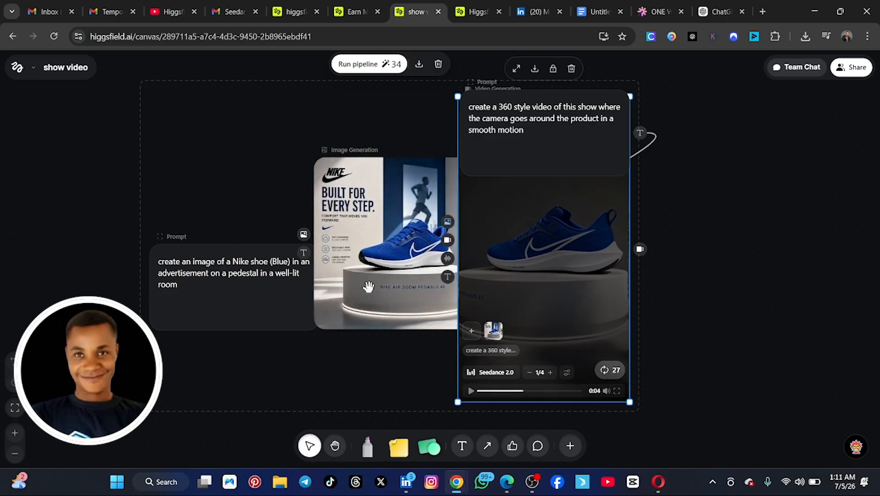
# Step: Group both prompt nodes, the image generation node and the video generation node together on the show video canvas
pyautogui.scroll(5, 688, 237)
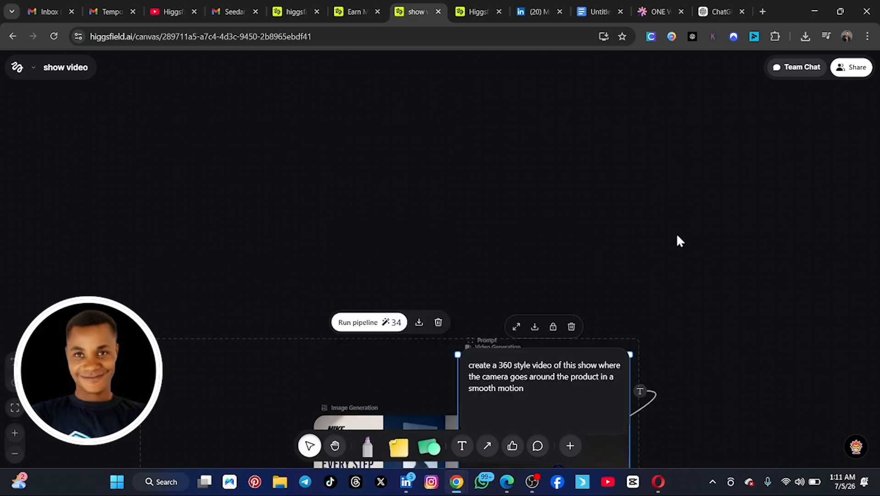
pyautogui.scroll(-3, 384, 218)
pyautogui.moveTo(48, 129); pyautogui.dragTo(759, 465)
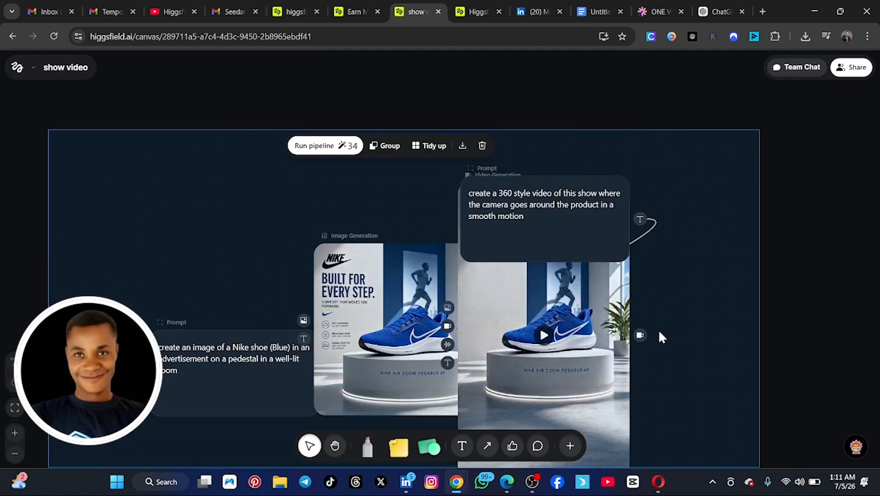
pyautogui.scroll(2, 603, 249)
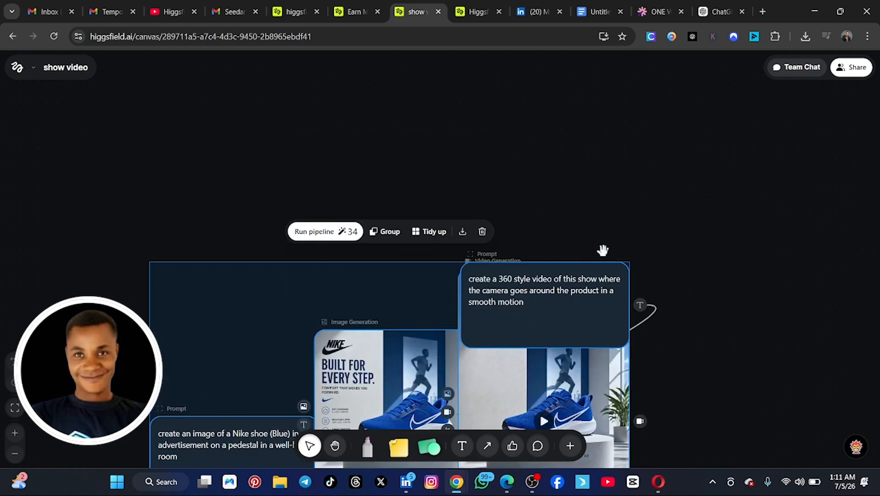
pyautogui.click(385, 241)
pyautogui.scroll(-6, 685, 221)
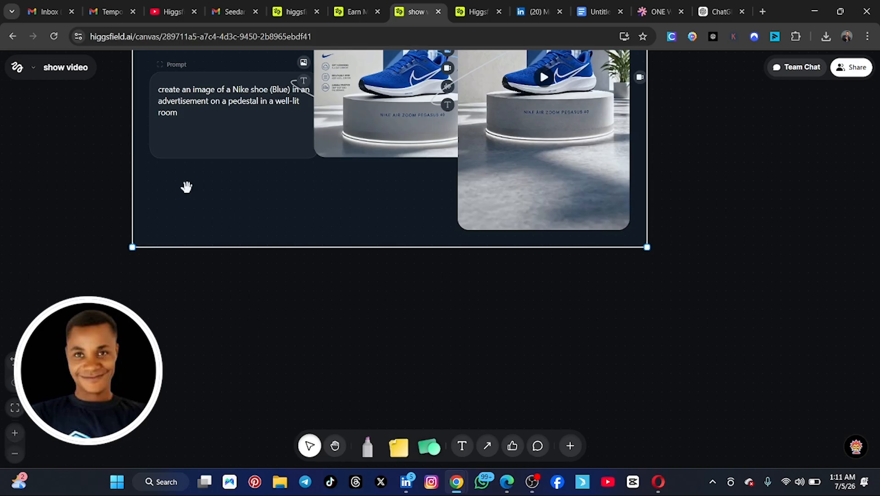
pyautogui.scroll(6, 102, 178)
pyautogui.scroll(-5, 853, 248)
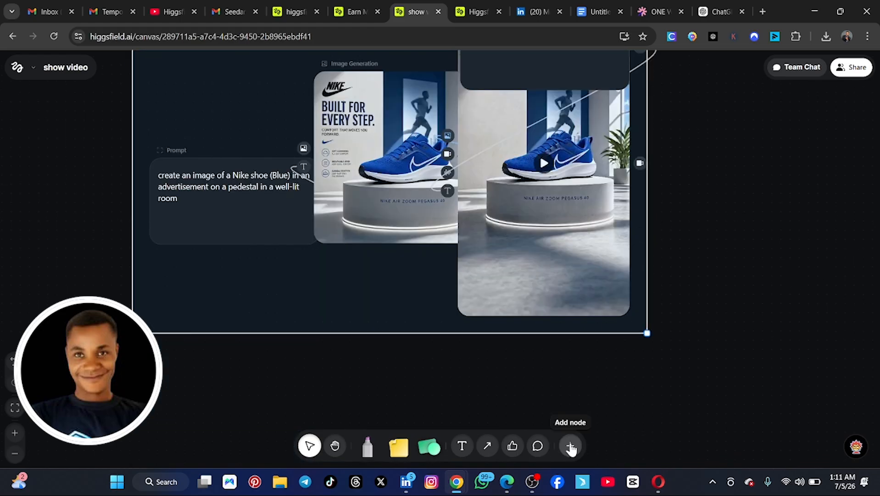
pyautogui.scroll(3, 622, 321)
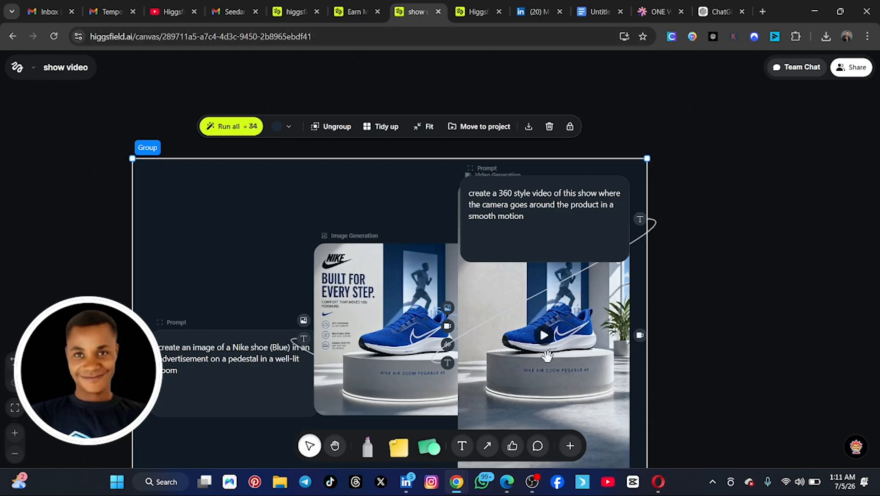
pyautogui.scroll(-2, 546, 354)
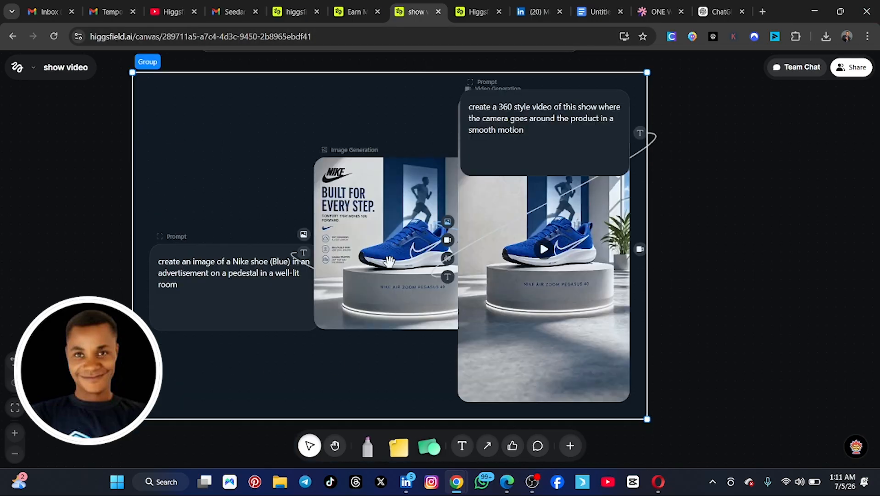